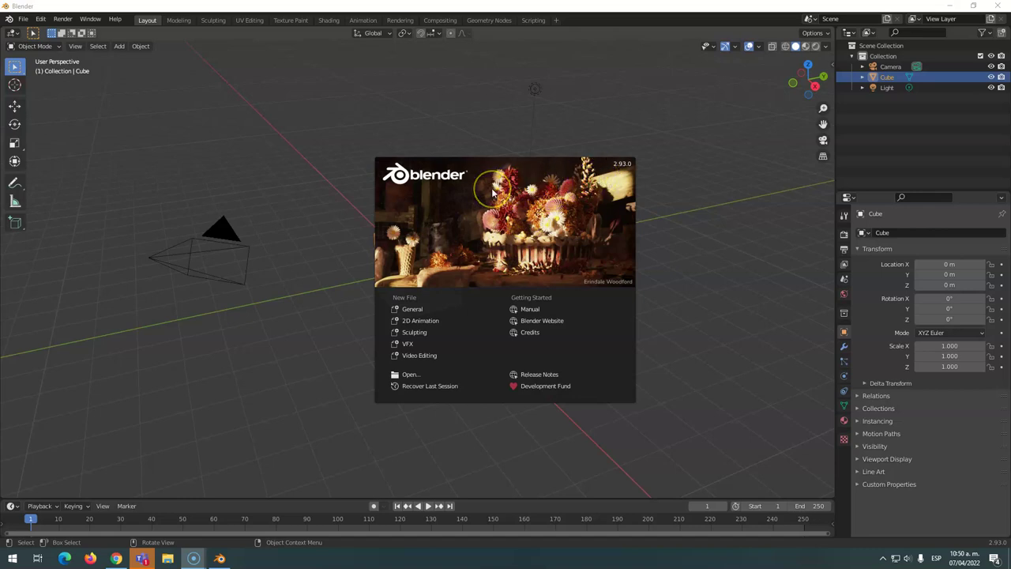
Dismiss the splash screen and add a level 3 Subdivision Surface modifier to the default cube
click(310, 133)
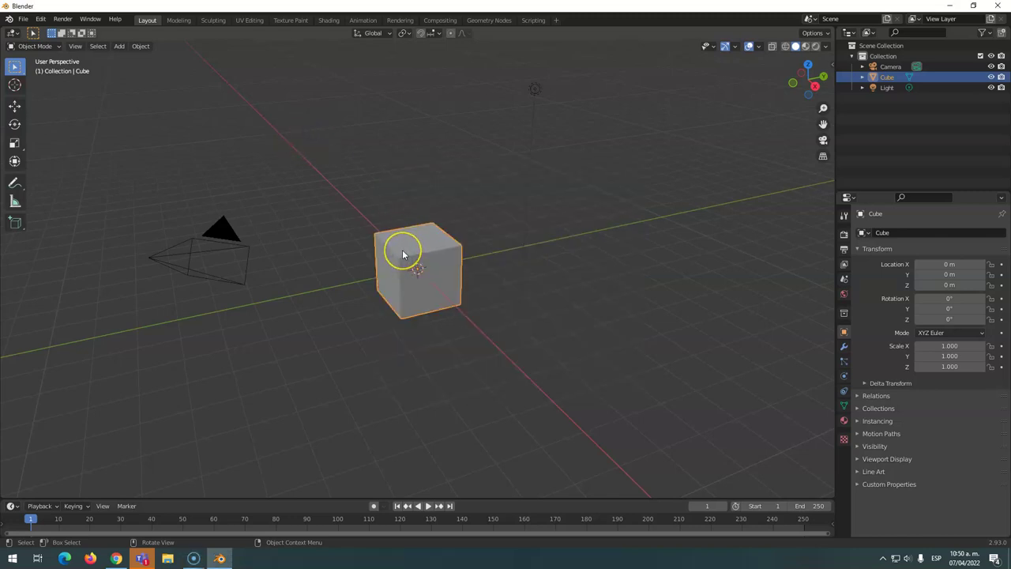
key(ctrl)
key(ctrl+3)
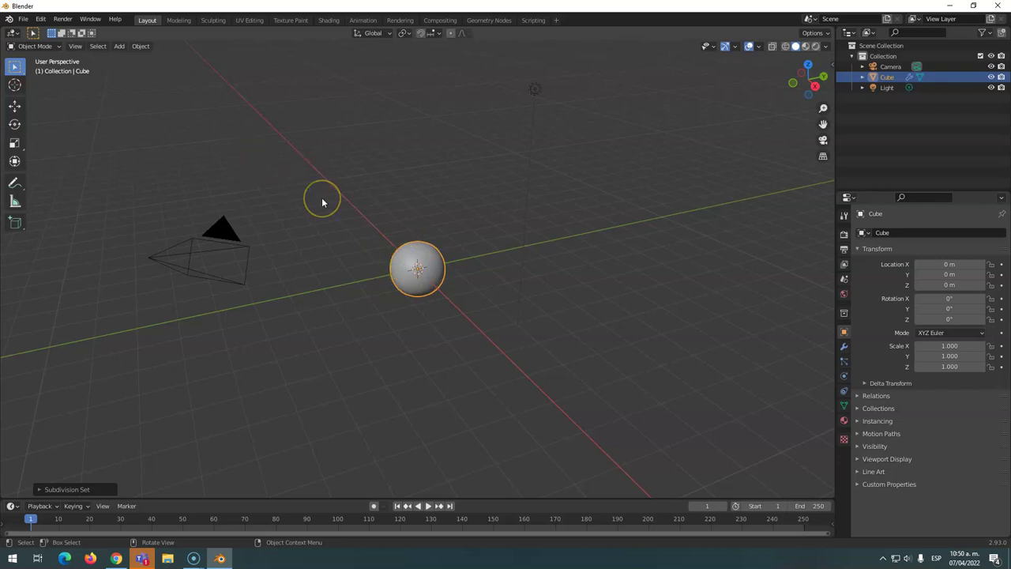
Apply the Quick Smoke effect to the subdivided cube
click(140, 46)
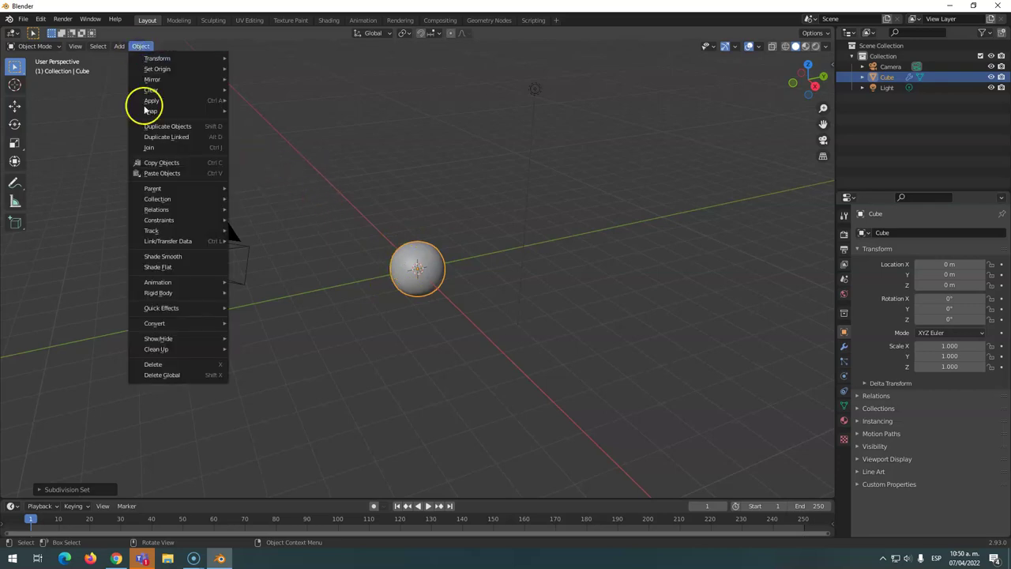
mouse_move(160, 309)
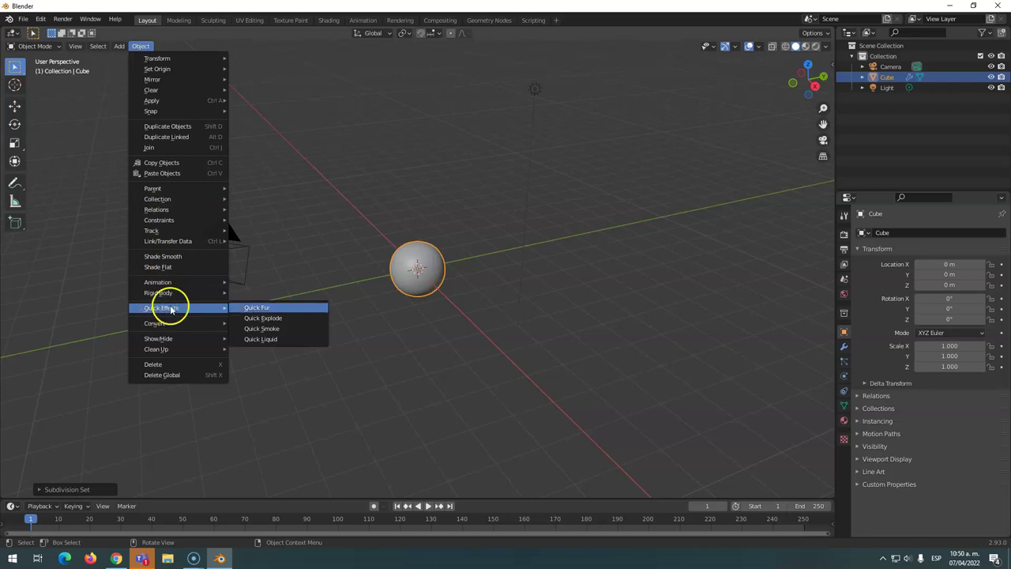
click(268, 329)
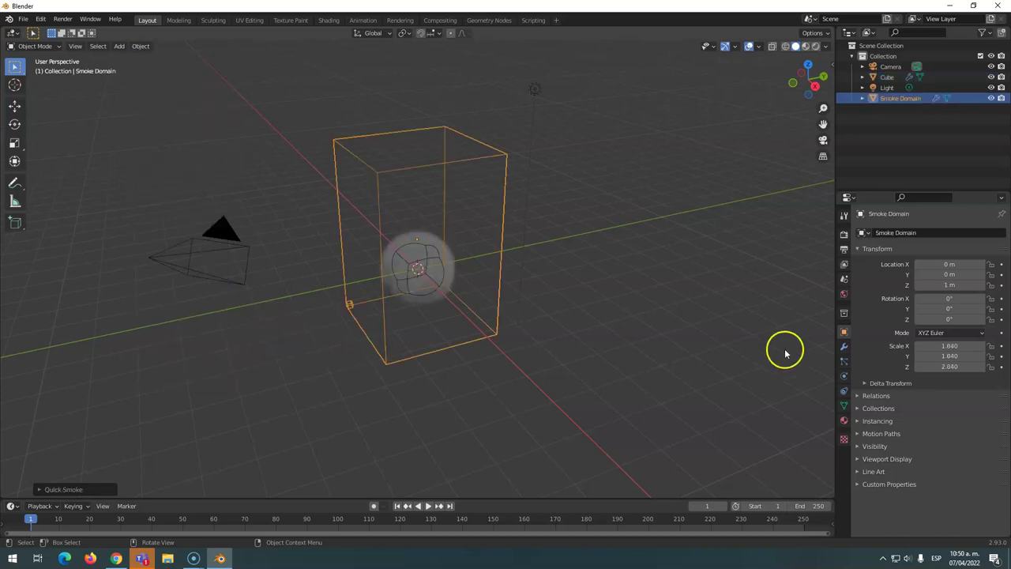
Set the cube's fluid Flow Type to Fire + Smoke in its physics settings, keeping the type as Flow
click(845, 376)
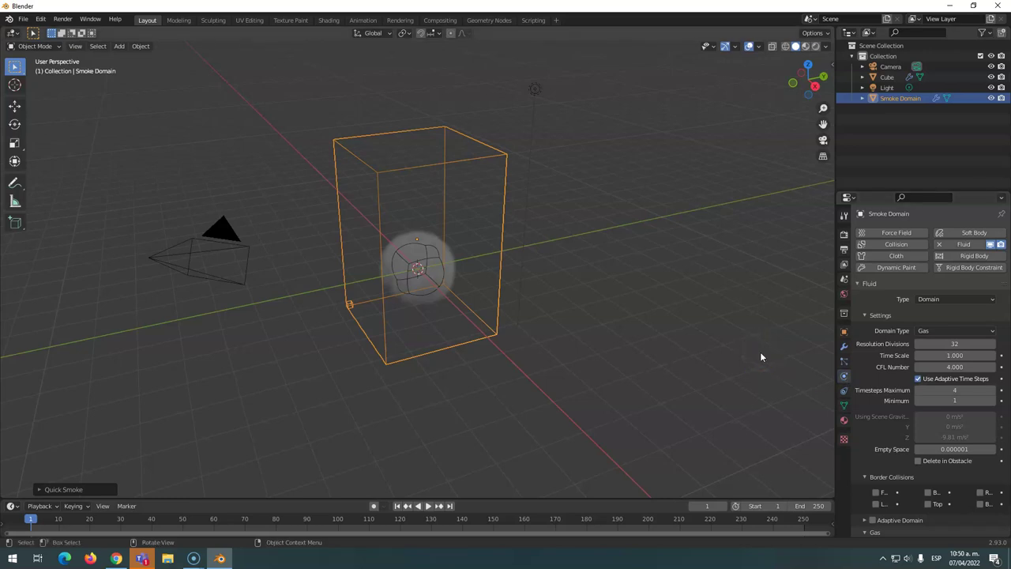
click(417, 269)
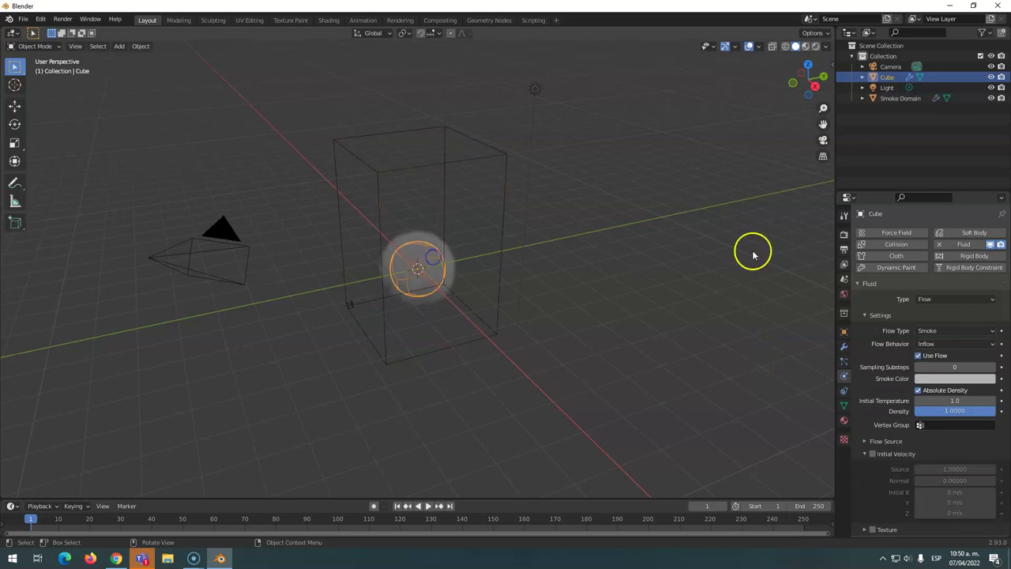
click(933, 301)
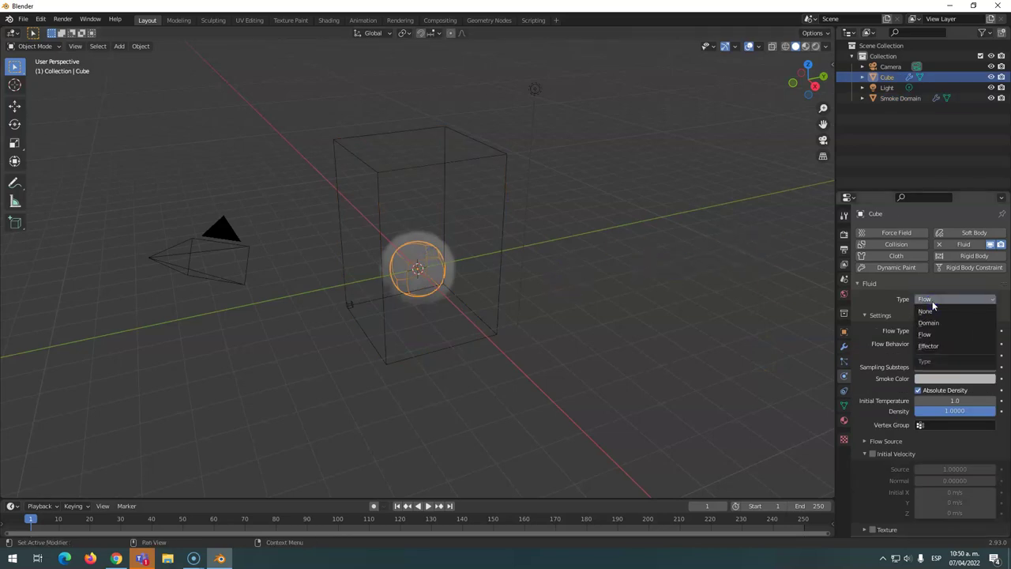
click(933, 301)
click(940, 332)
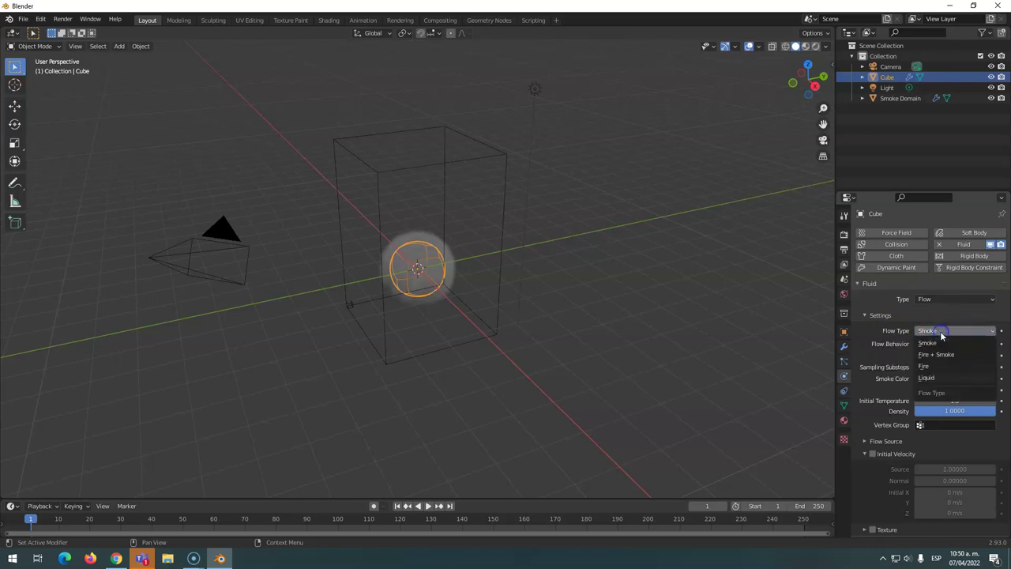
click(937, 355)
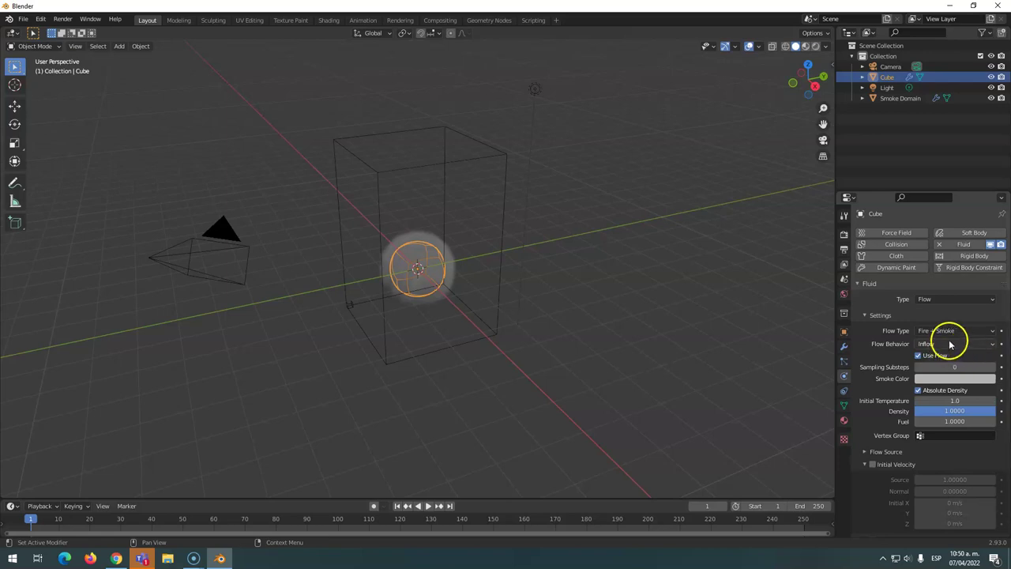
Select the smoke domain box and scale it up along the Z axis to make it much taller
click(504, 214)
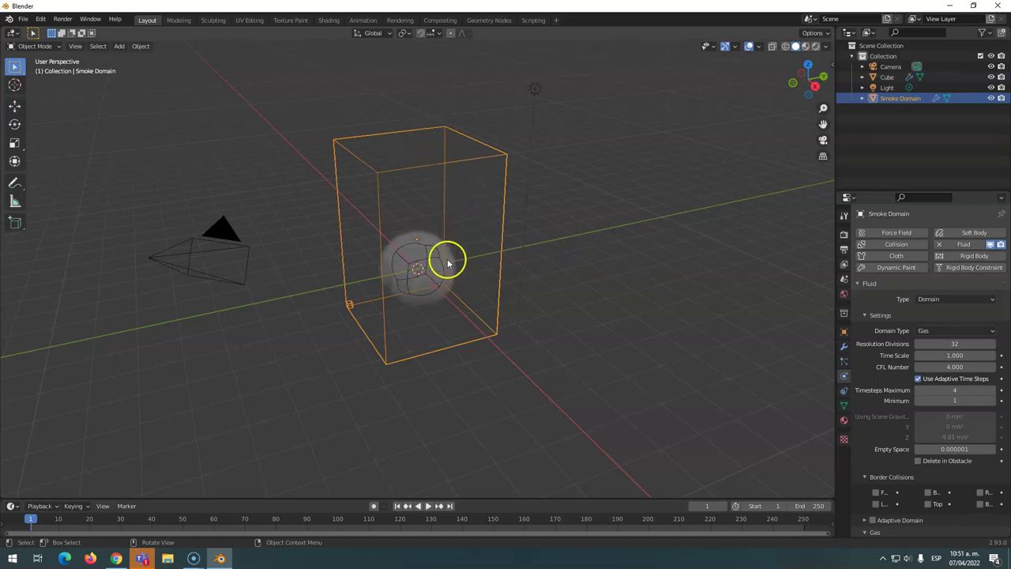
scroll(447, 262, down, 8)
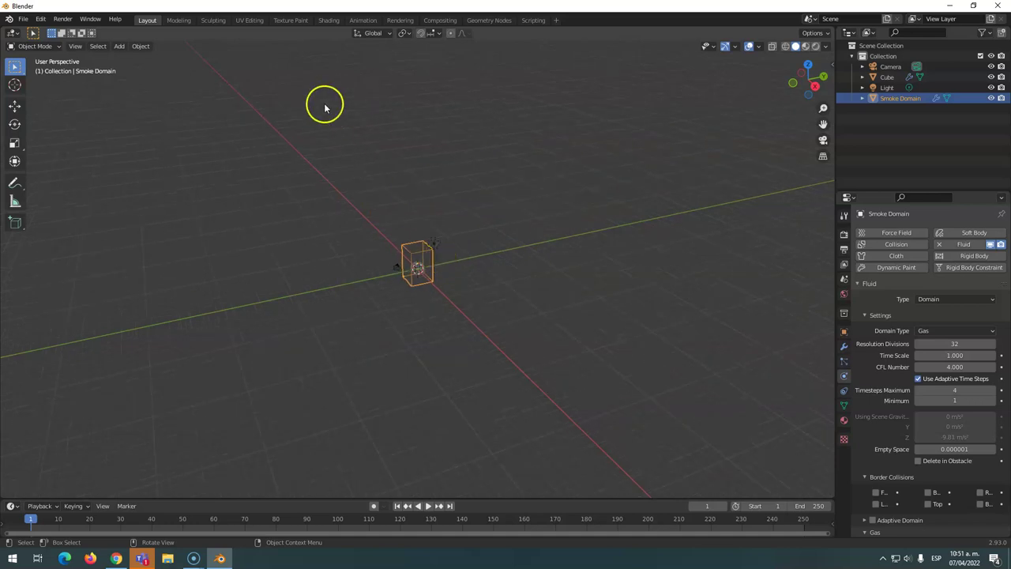
scroll(433, 259, up, 8)
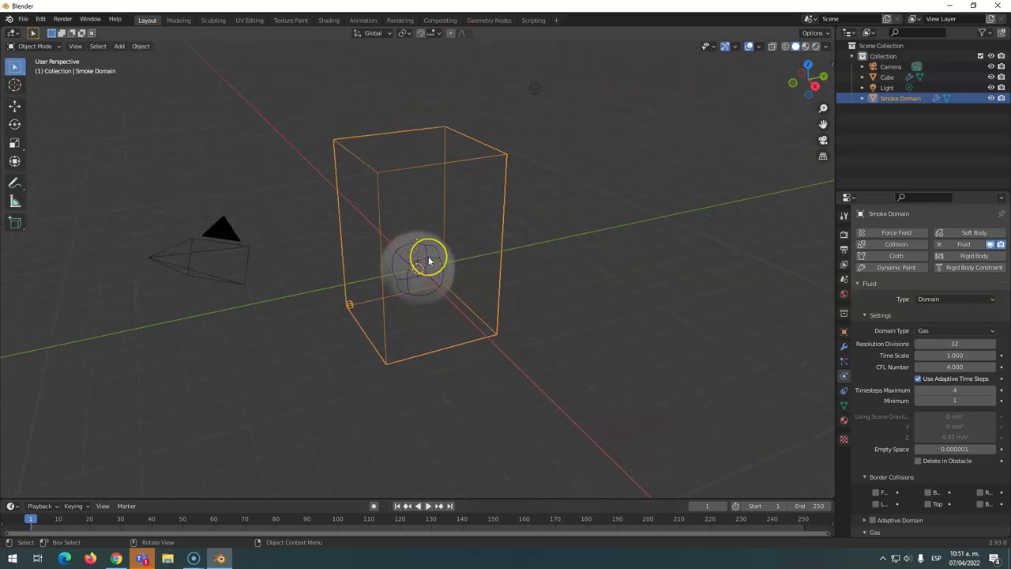
scroll(429, 261, up, 2)
scroll(429, 261, down, 3)
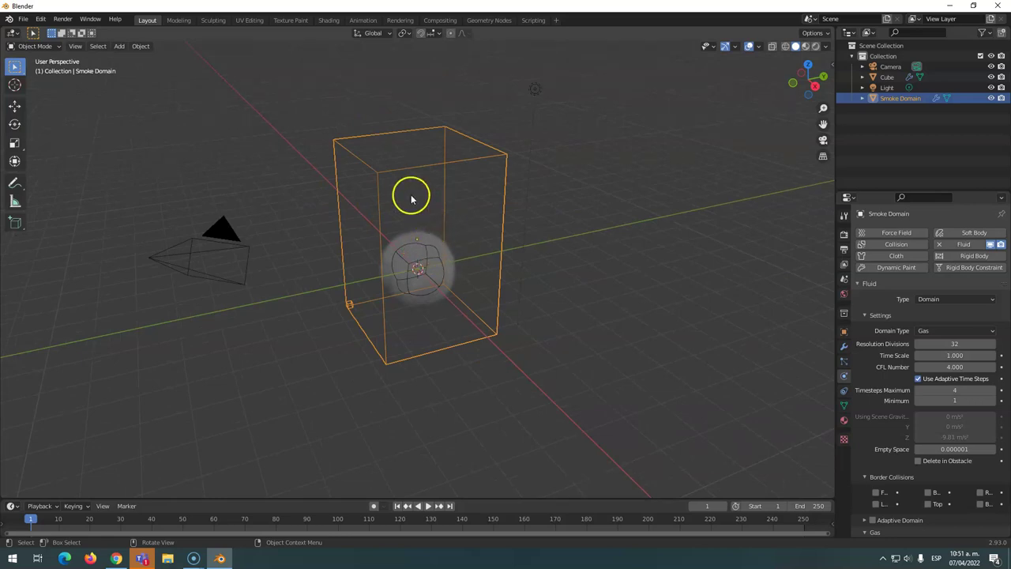
key(s)
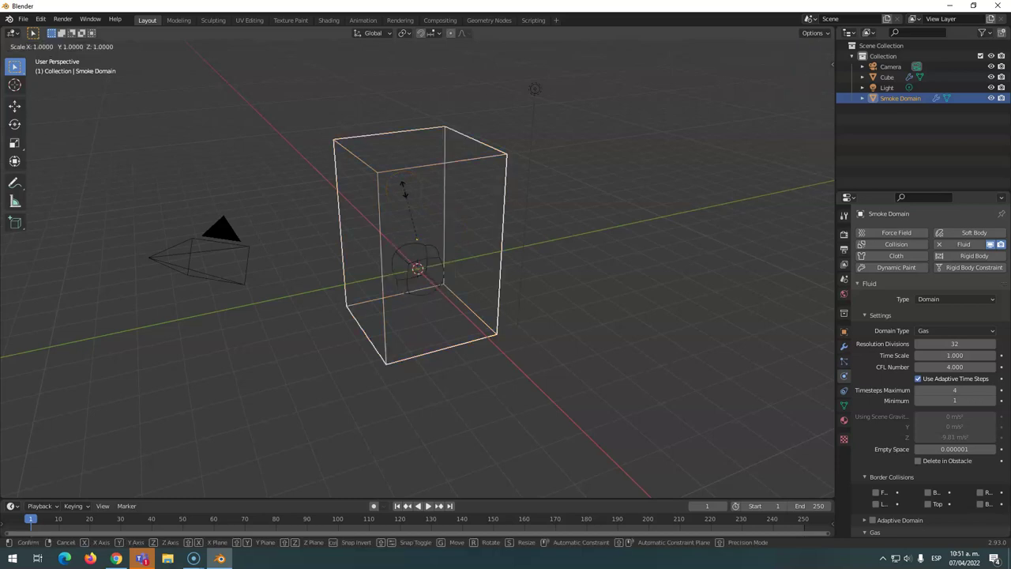
key(z)
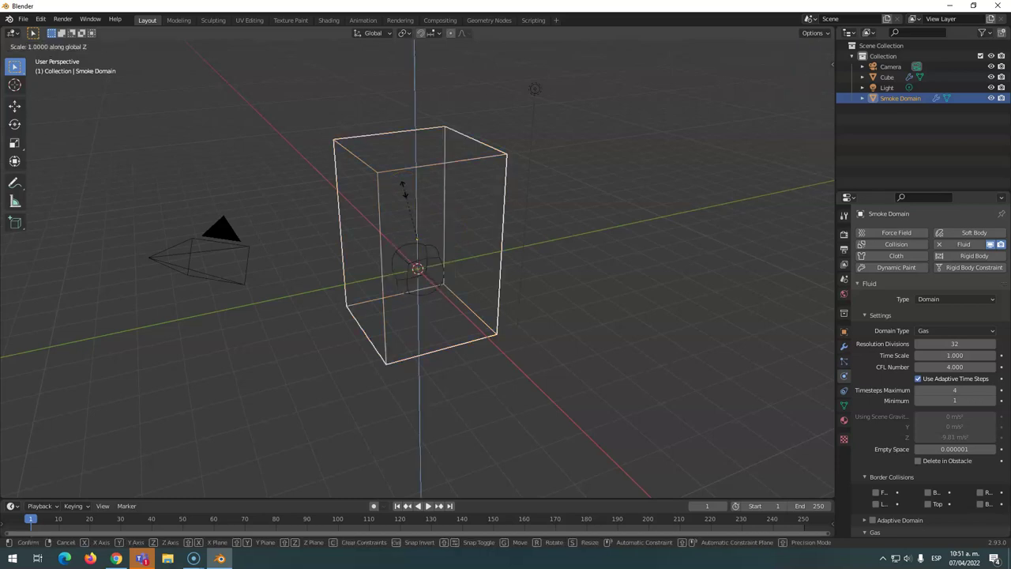
drag(403, 189, 408, 135)
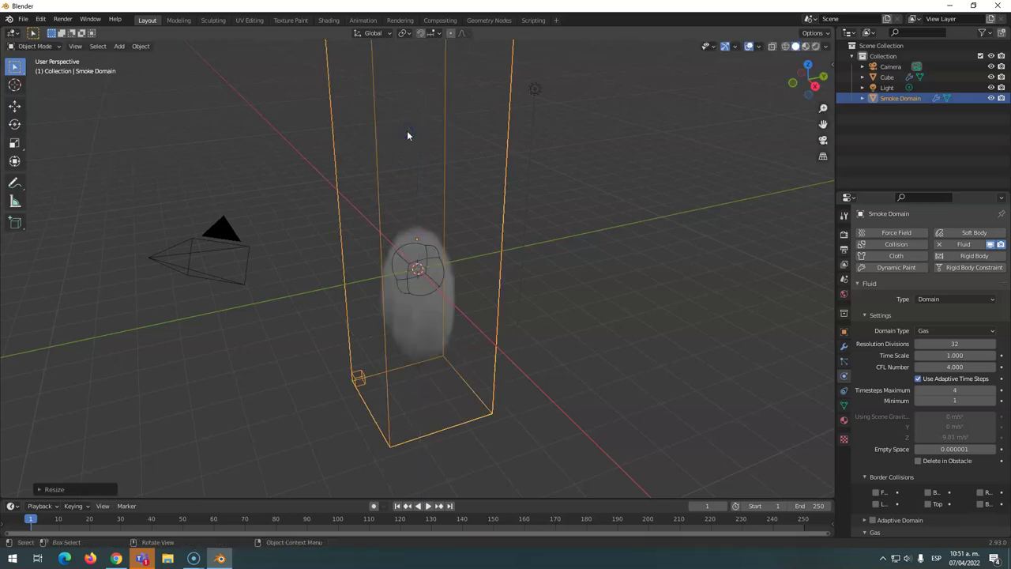
Move the smoke domain up along the Z axis until its base sits a short distance below the sphere
key(g)
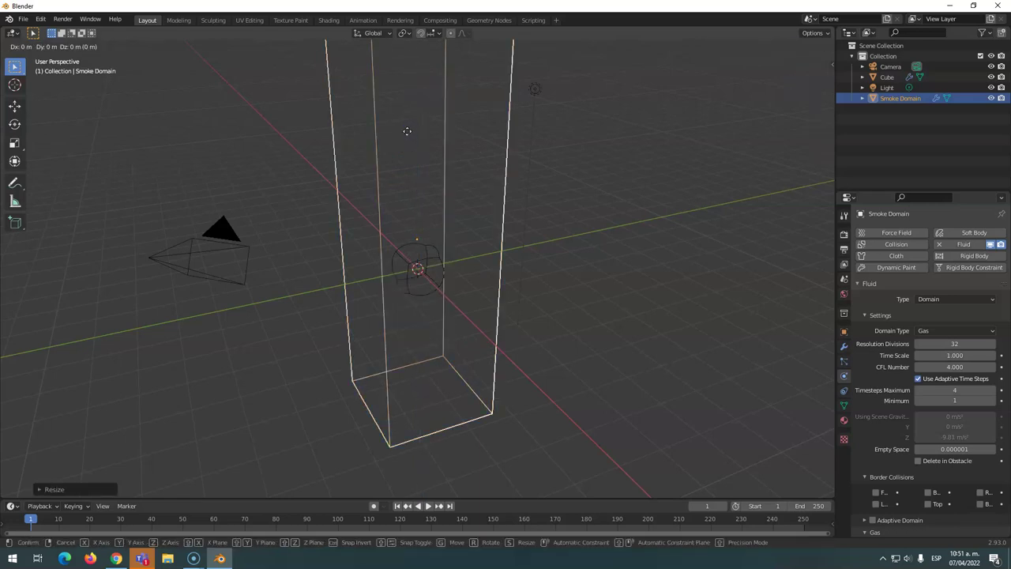
key(z)
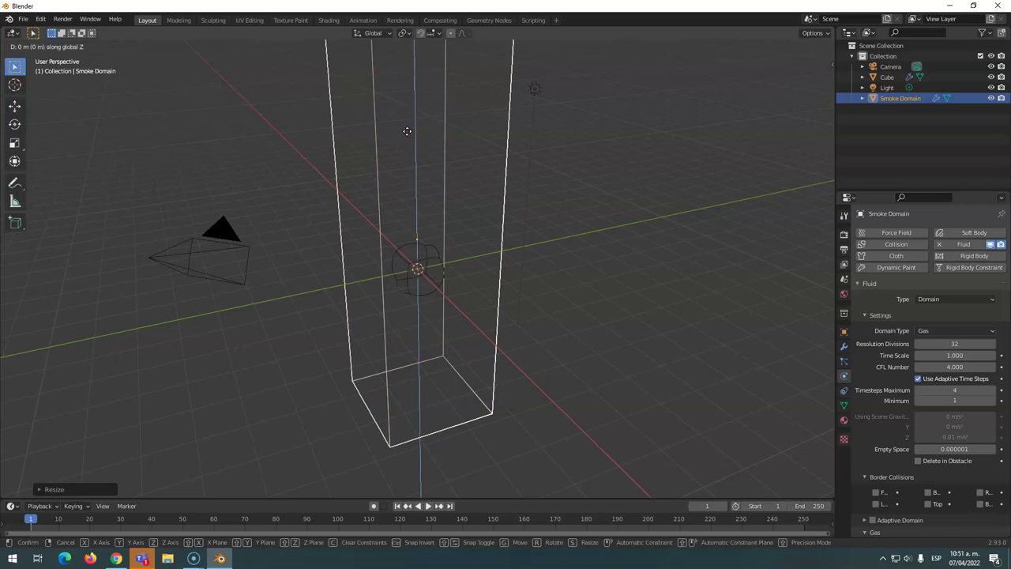
click(407, 132)
click(384, 144)
key(g)
key(z)
drag(382, 141, 395, 56)
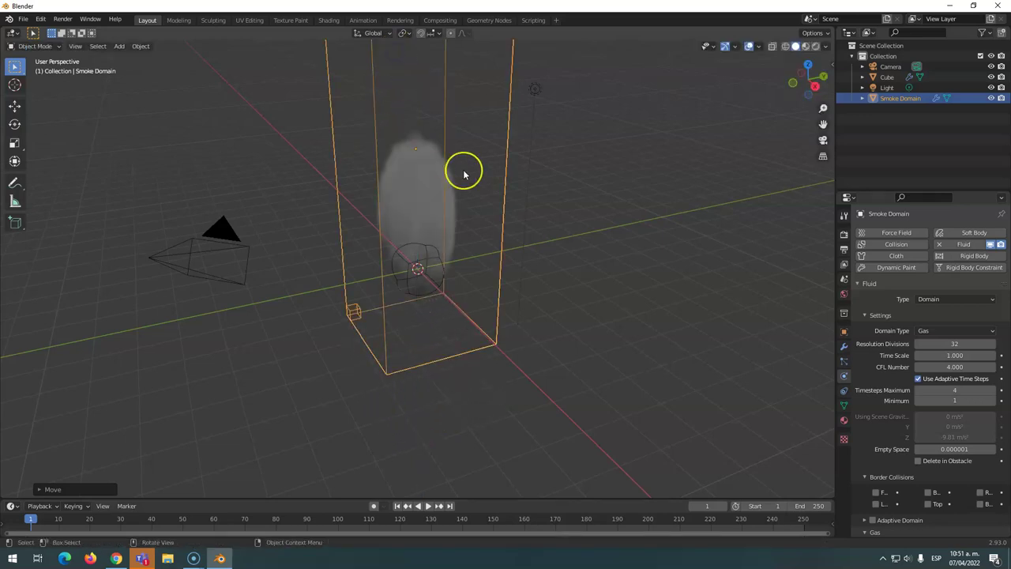
scroll(463, 169, down, 3)
scroll(463, 174, up, 2)
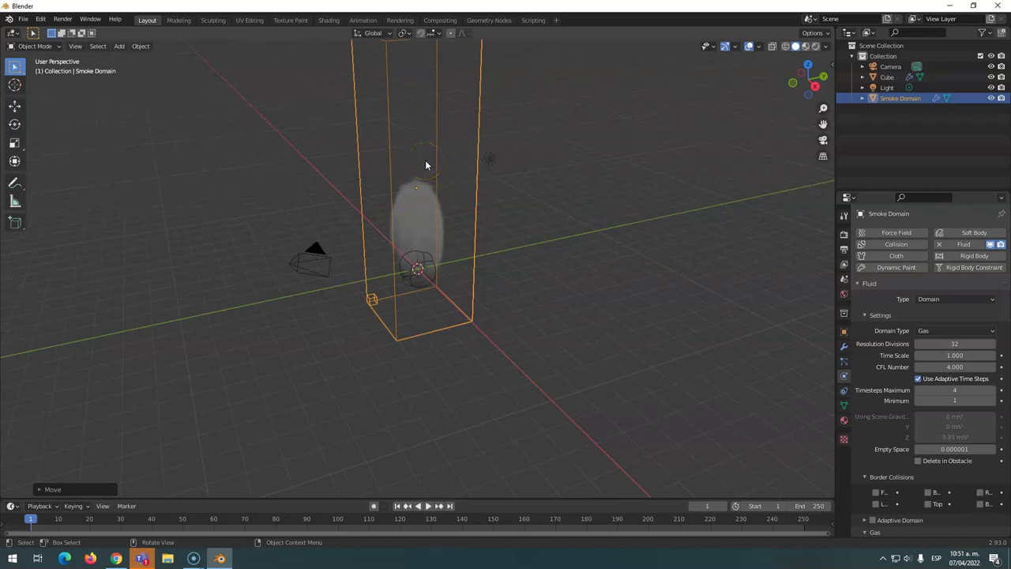
click(408, 129)
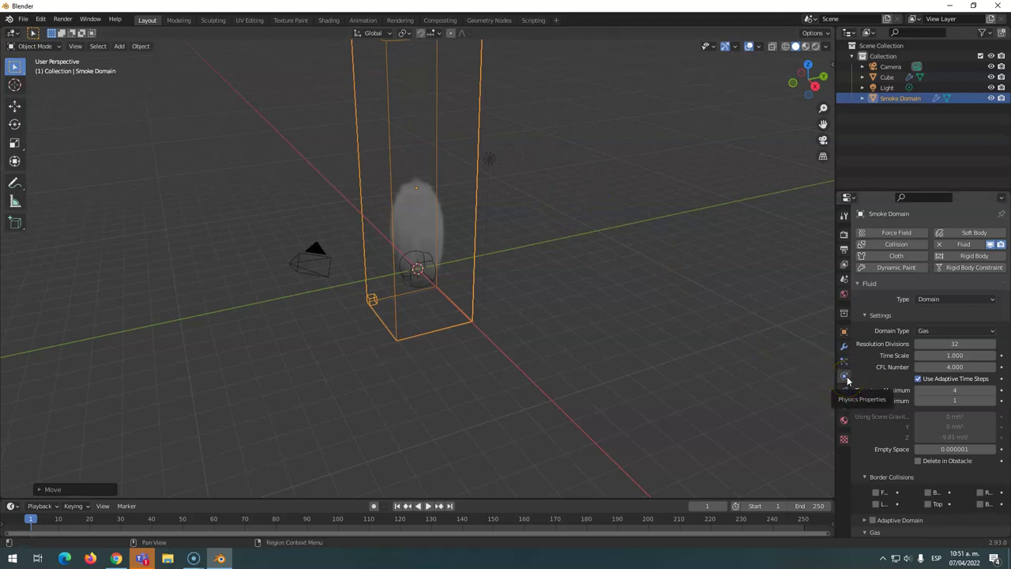
Try Resolution Divisions of 256 and 64 in the smoke domain's fluid settings
click(969, 344)
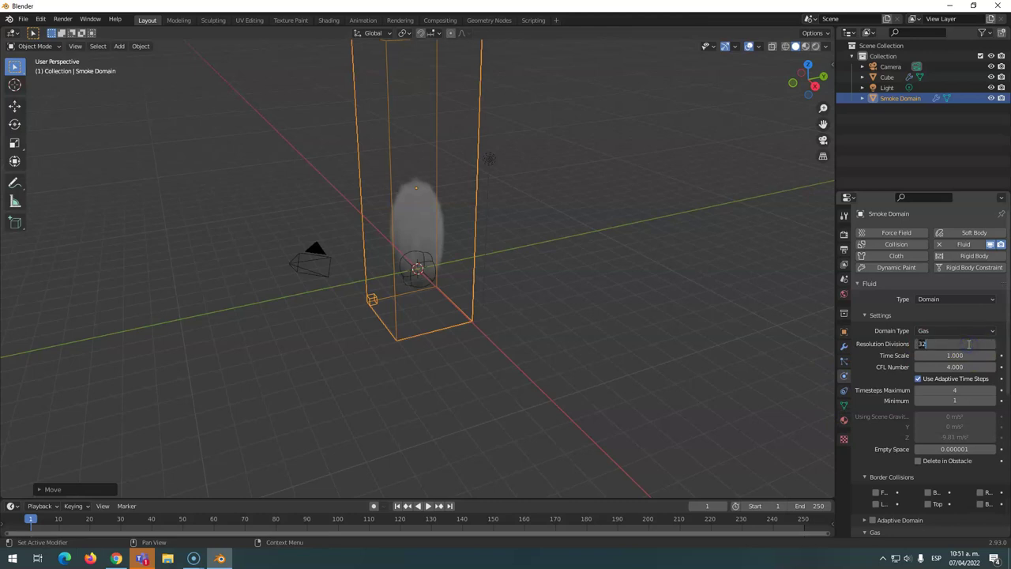
text(256)
click(943, 343)
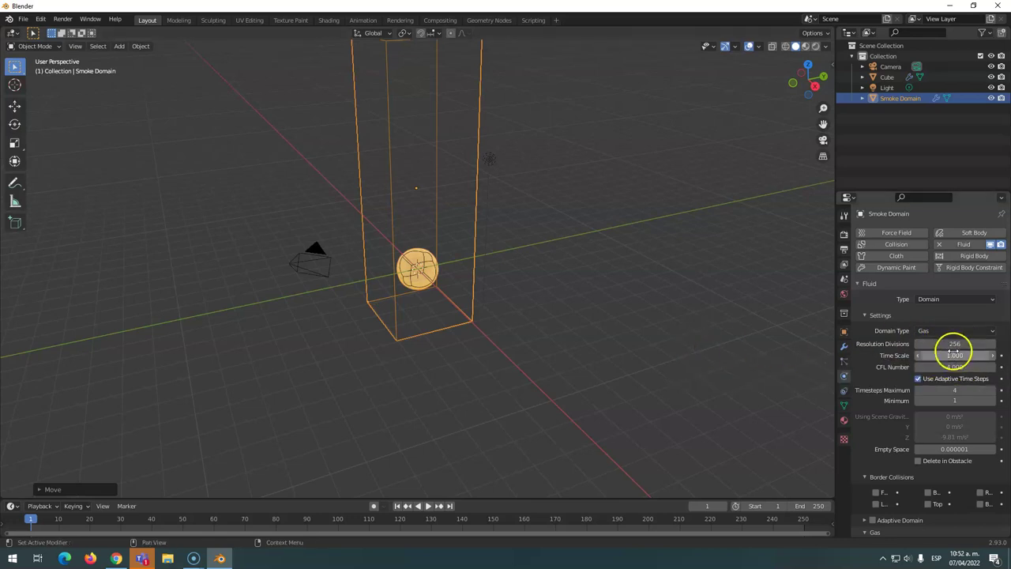
click(953, 344)
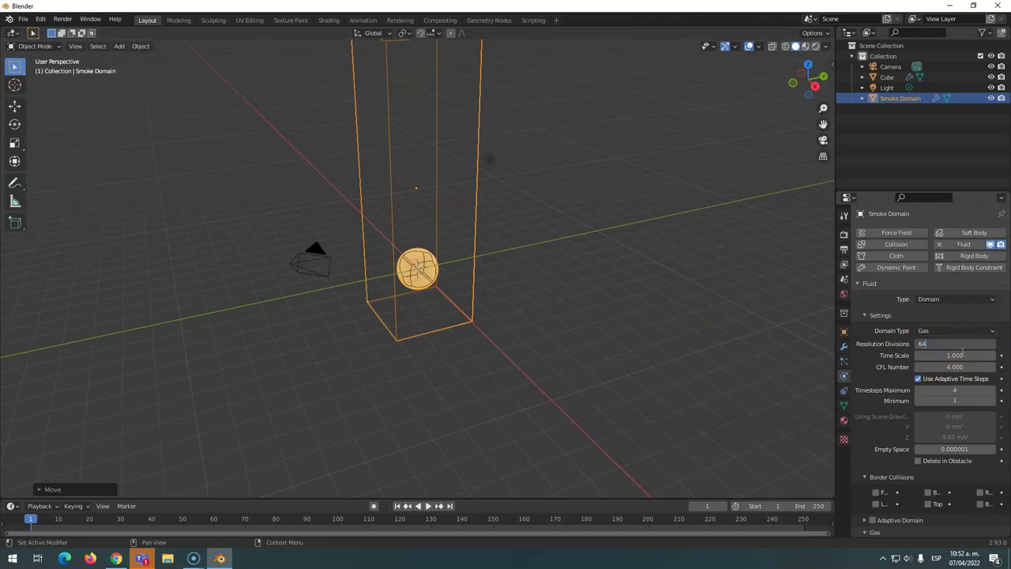
key(Return)
Set the smoke domain's Resolution Divisions to 128 and inspect the fire around the sphere up close
click(960, 344)
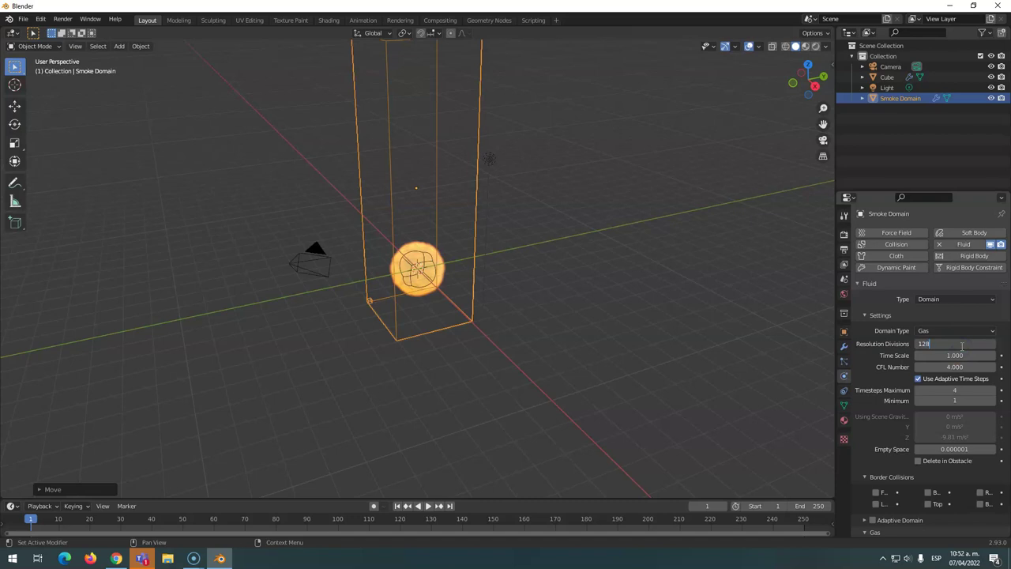
key(Return)
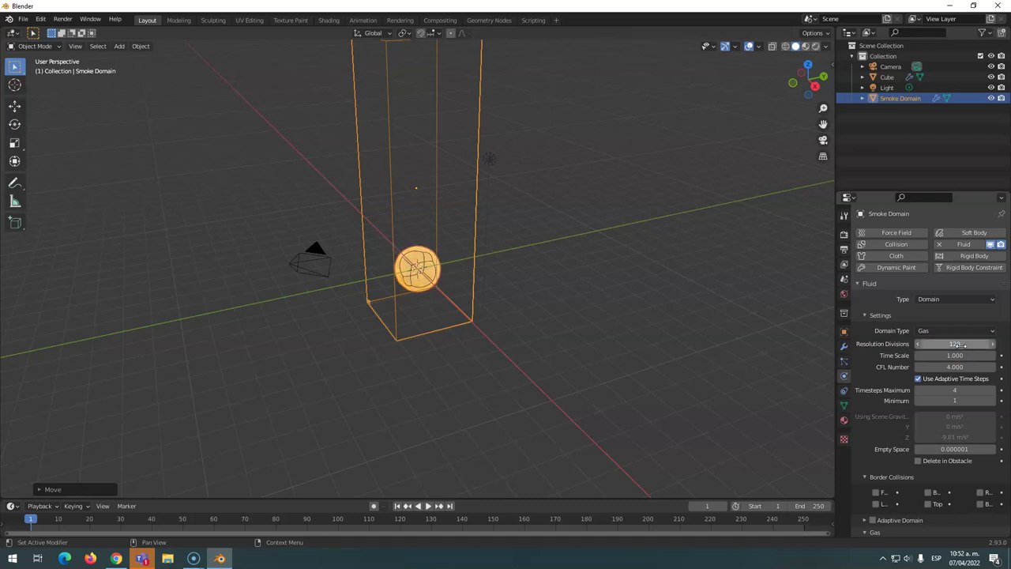
scroll(420, 271, up, 3)
scroll(420, 271, up, 3)
scroll(419, 271, down, 2)
scroll(473, 276, down, 2)
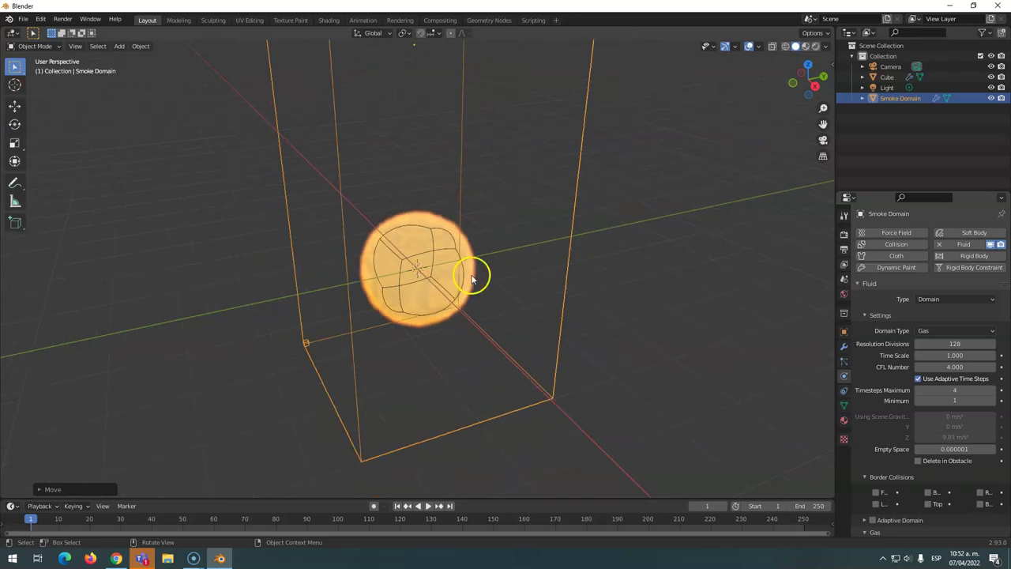
scroll(443, 131, down, 3)
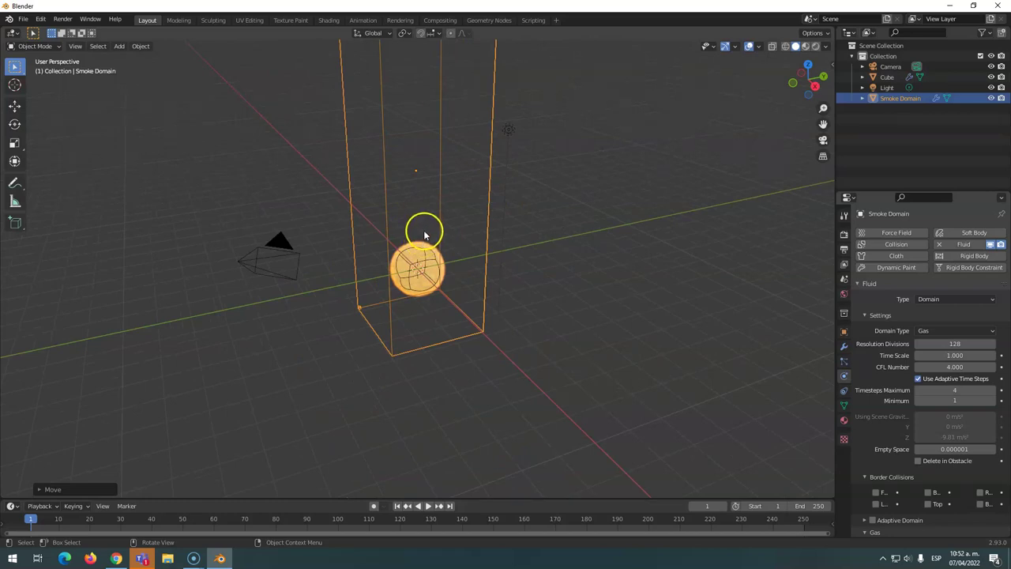
click(969, 344)
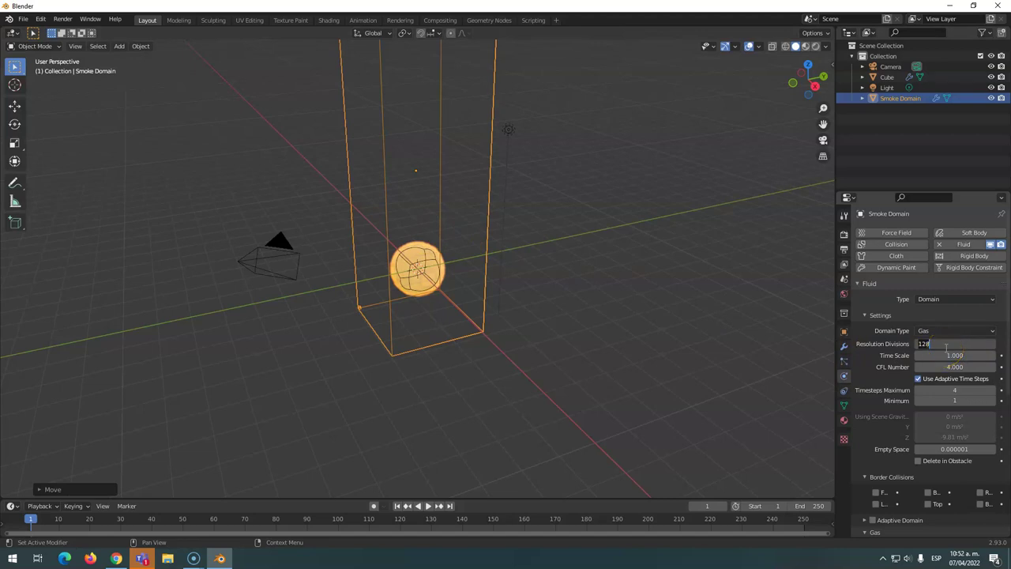
click(947, 347)
click(967, 341)
key(Return)
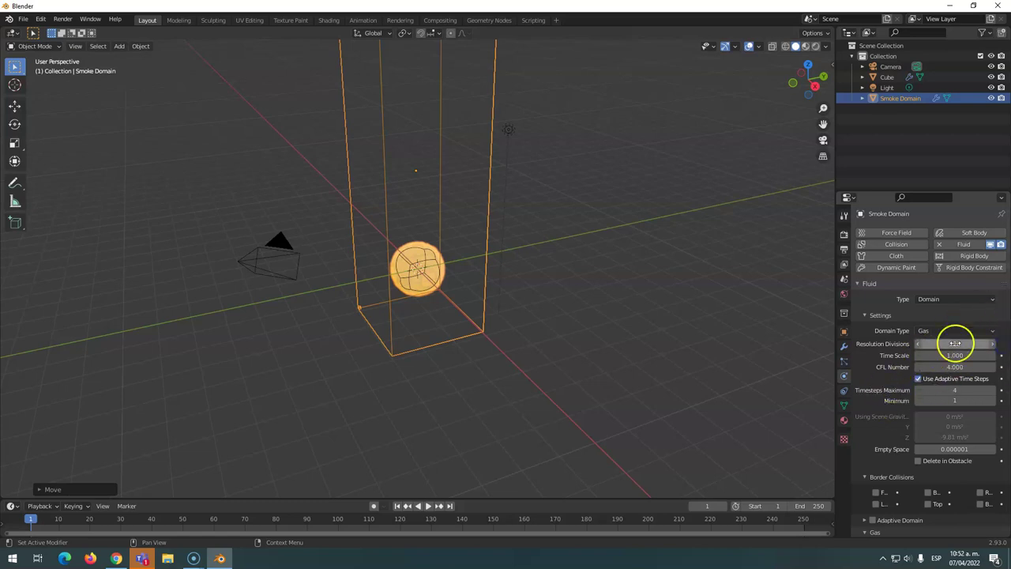
Try the Adaptive Domain option on the smoke domain and switch it back off
scroll(953, 344, down, 5)
scroll(953, 344, down, 2)
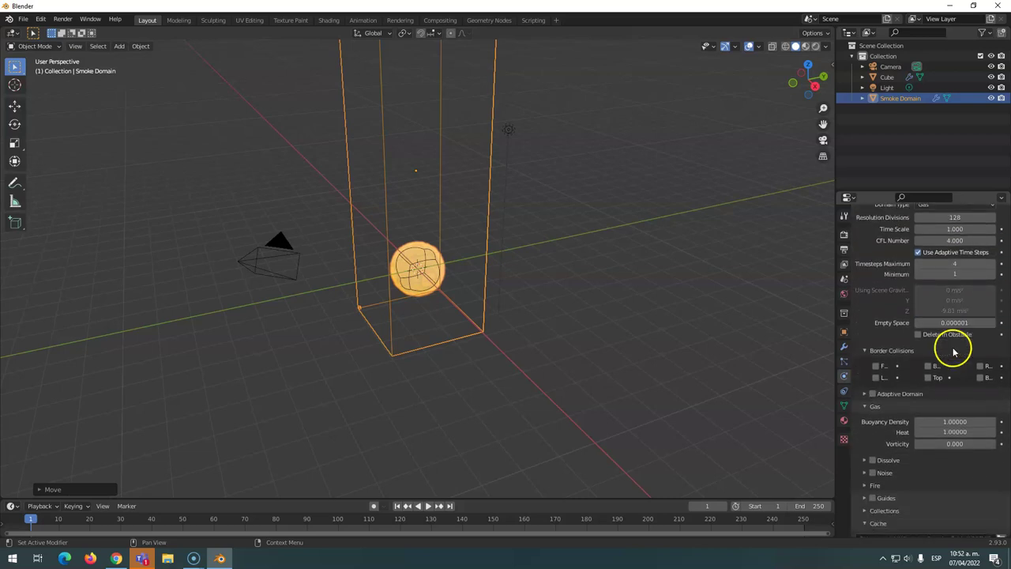
click(873, 373)
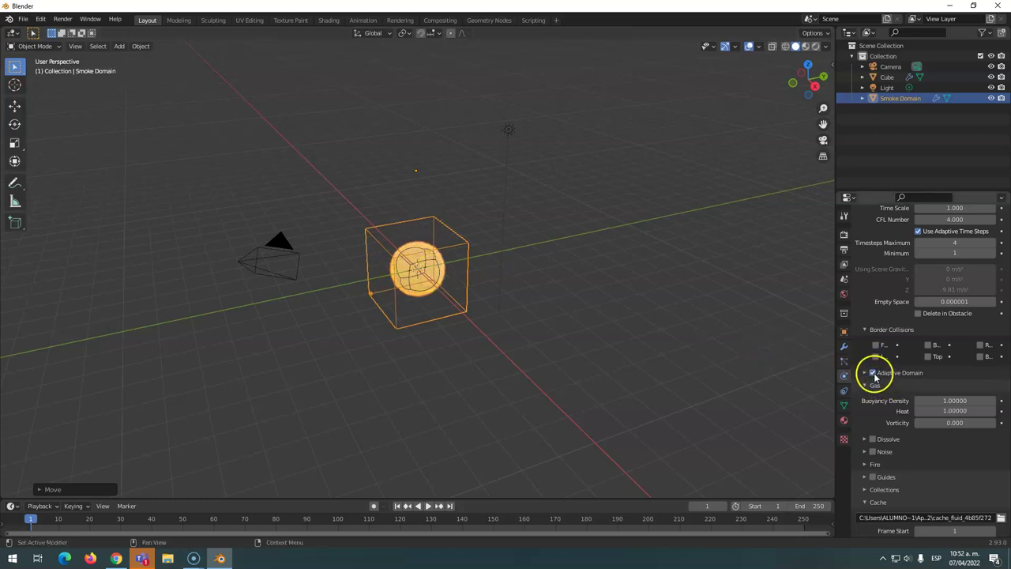
click(874, 373)
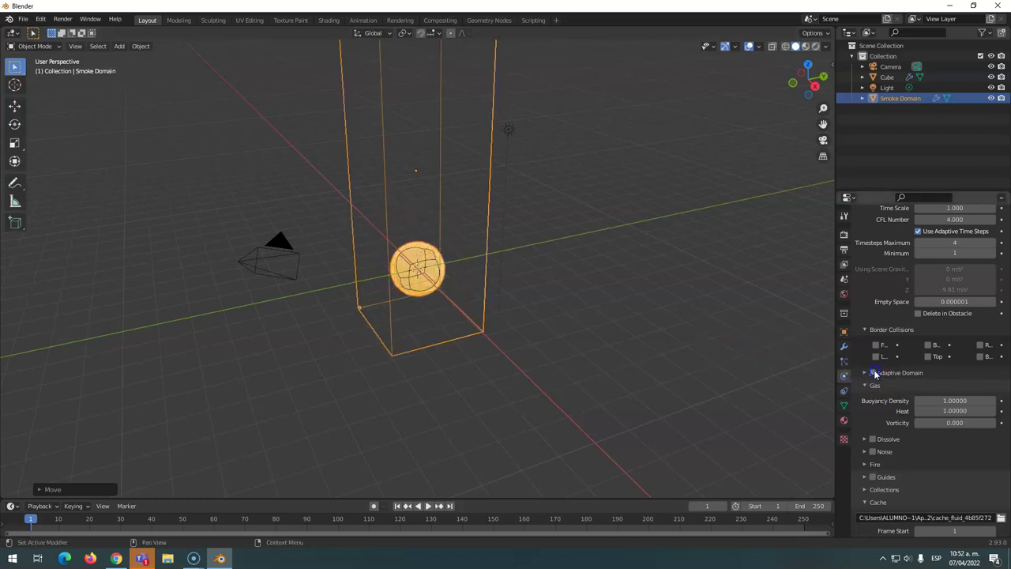
scroll(956, 444, down, 1)
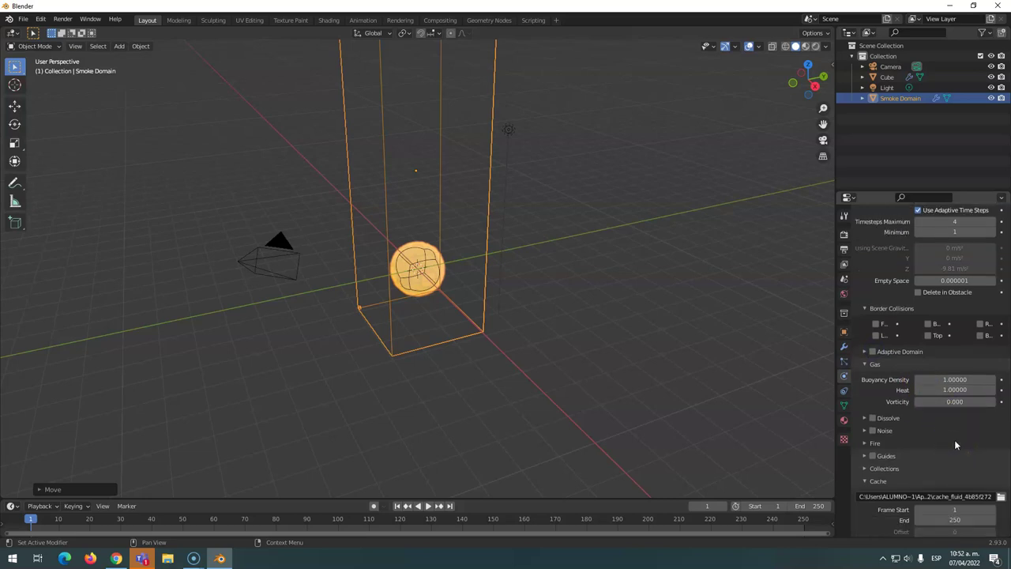
Enable Noise on the smoke domain and set its cache Type to All with Is Resumable switched on
scroll(955, 442, down, 1)
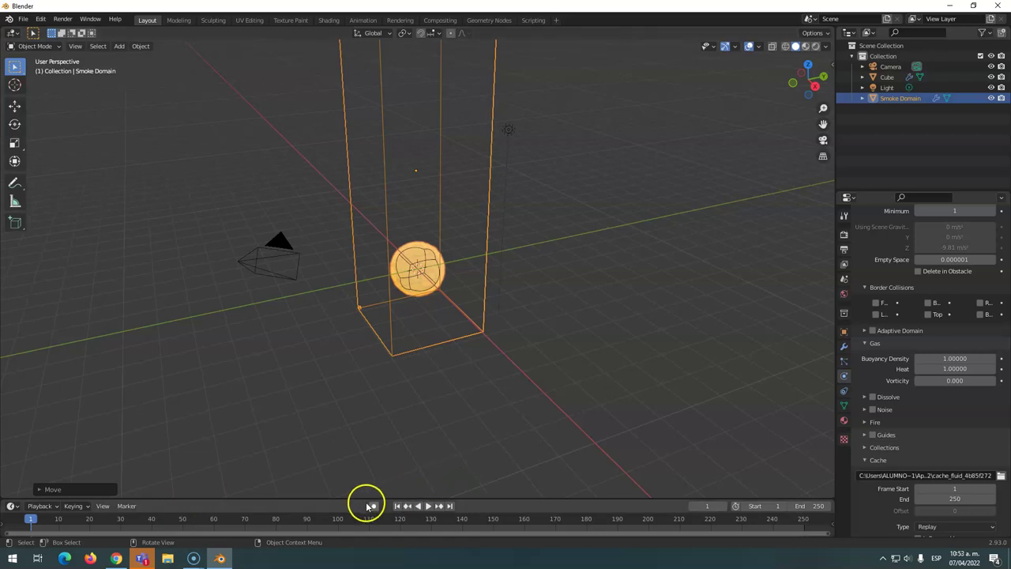
click(873, 410)
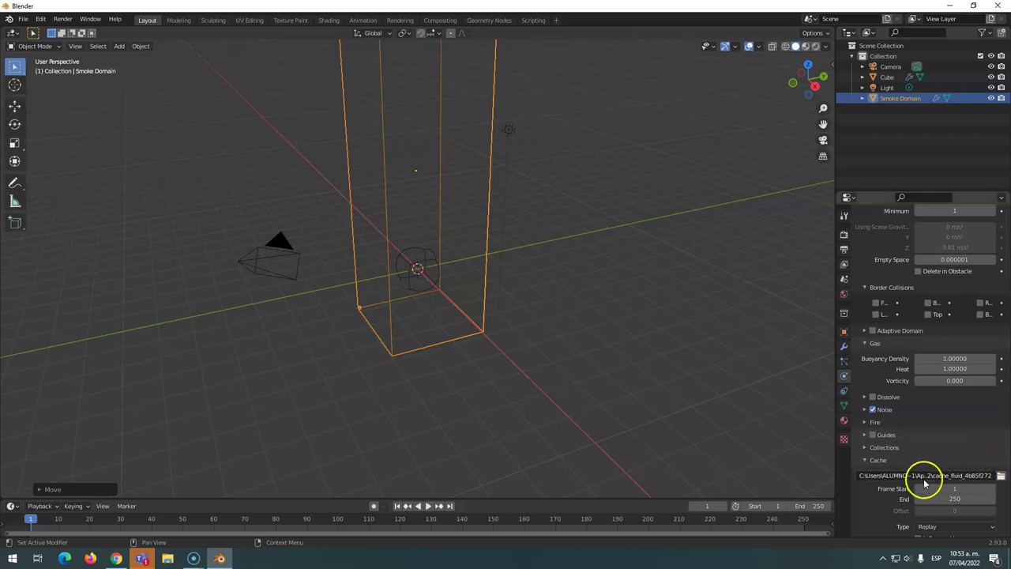
scroll(933, 441, down, 3)
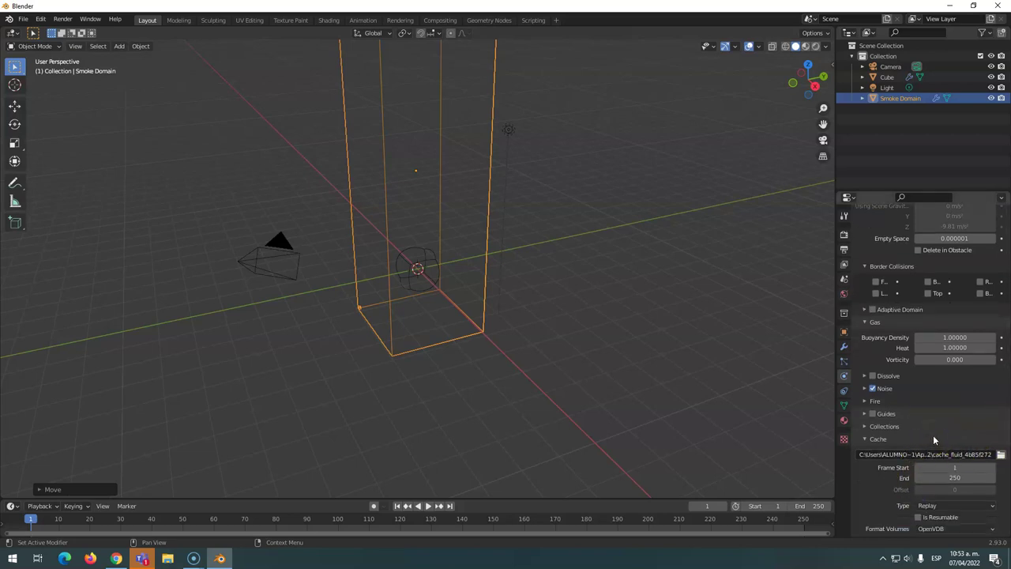
click(938, 469)
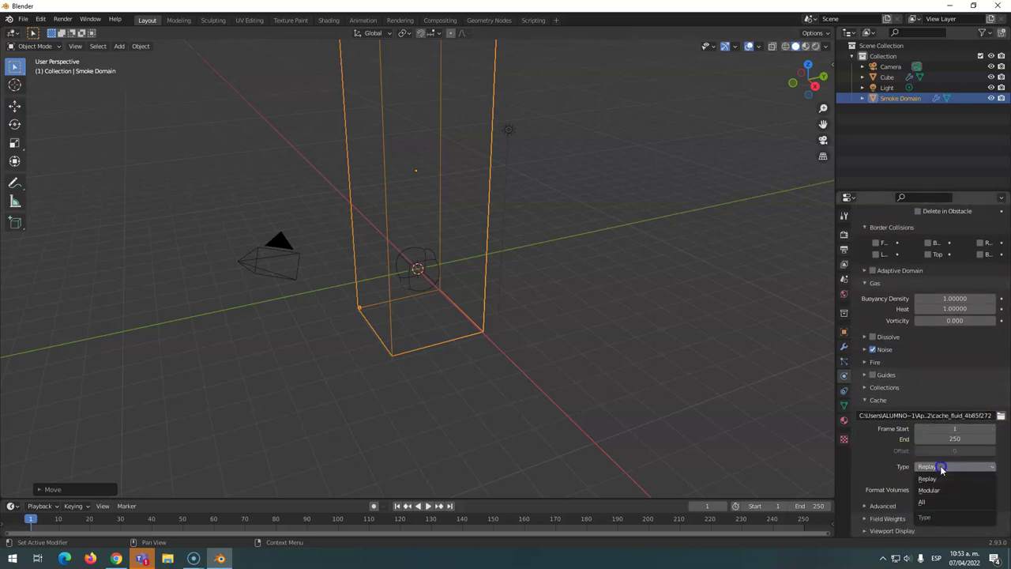
click(928, 504)
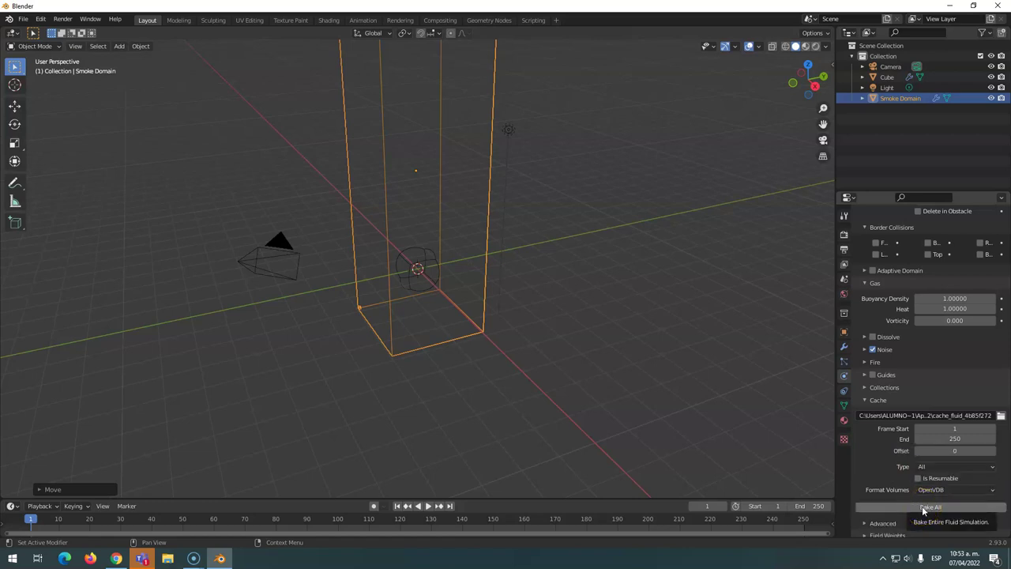
click(919, 479)
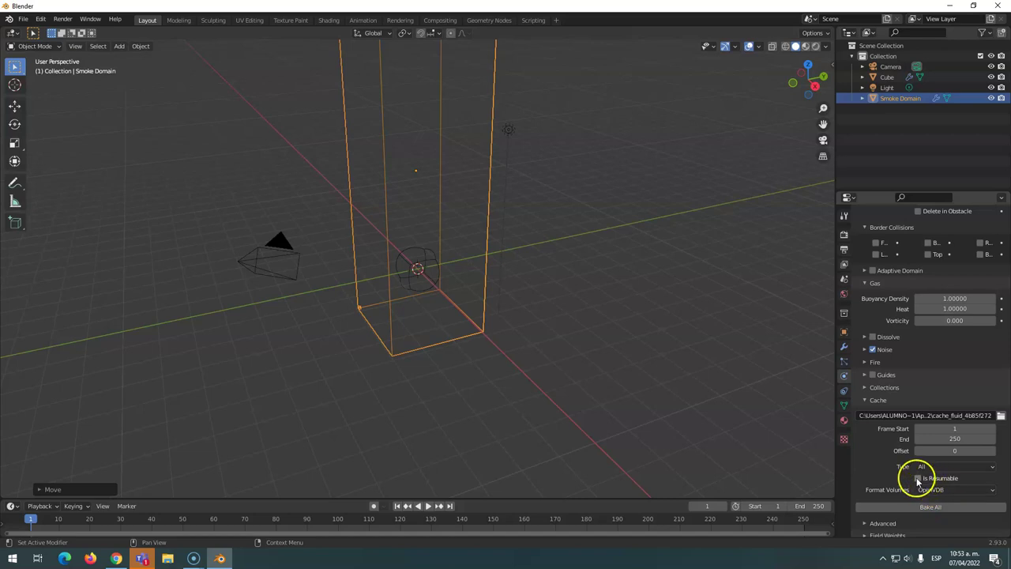
Bake the entire fluid simulation of the smoke domain for frames 1 to 250
click(925, 510)
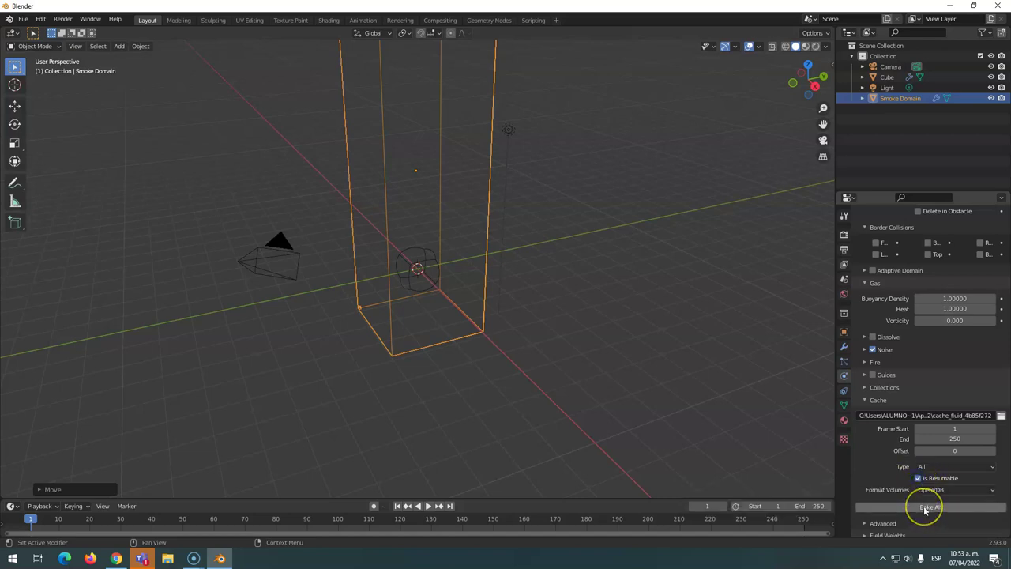
click(924, 506)
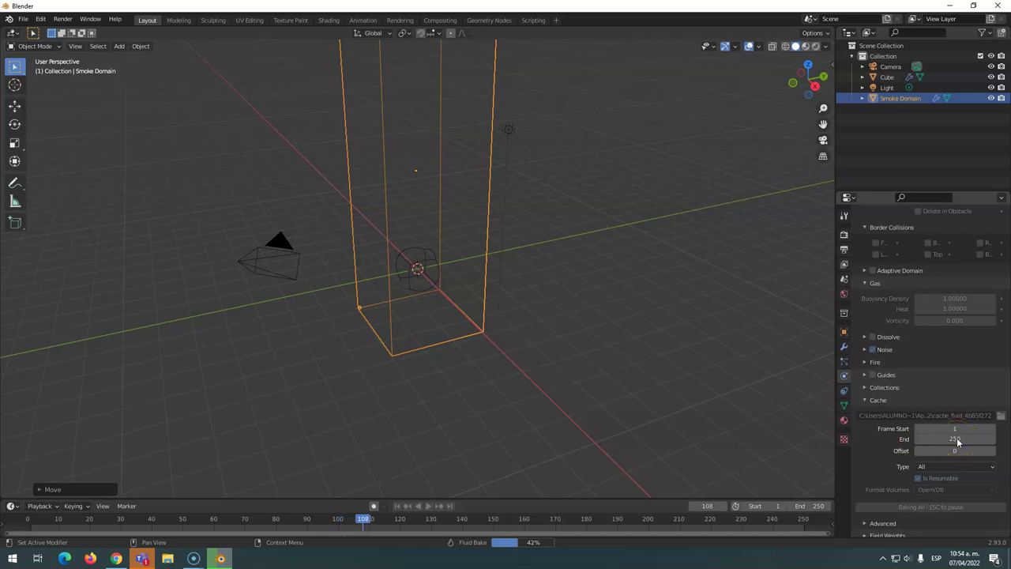
click(802, 522)
drag(831, 45, 818, 51)
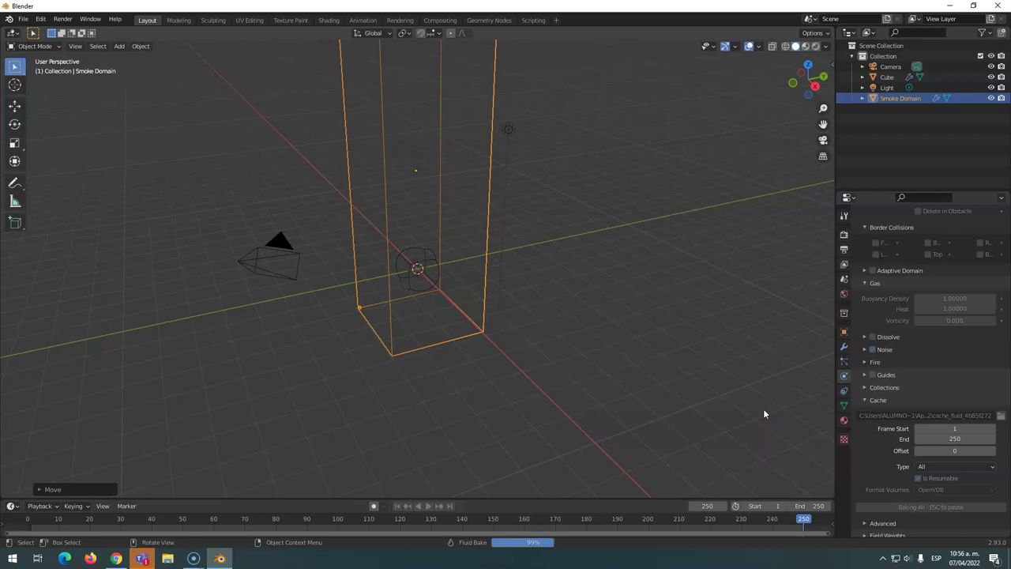
Play the baked simulation and scrub through it to frame 212 to inspect the smoke and fire
key(space)
drag(500, 526, 260, 506)
drag(547, 507, 685, 515)
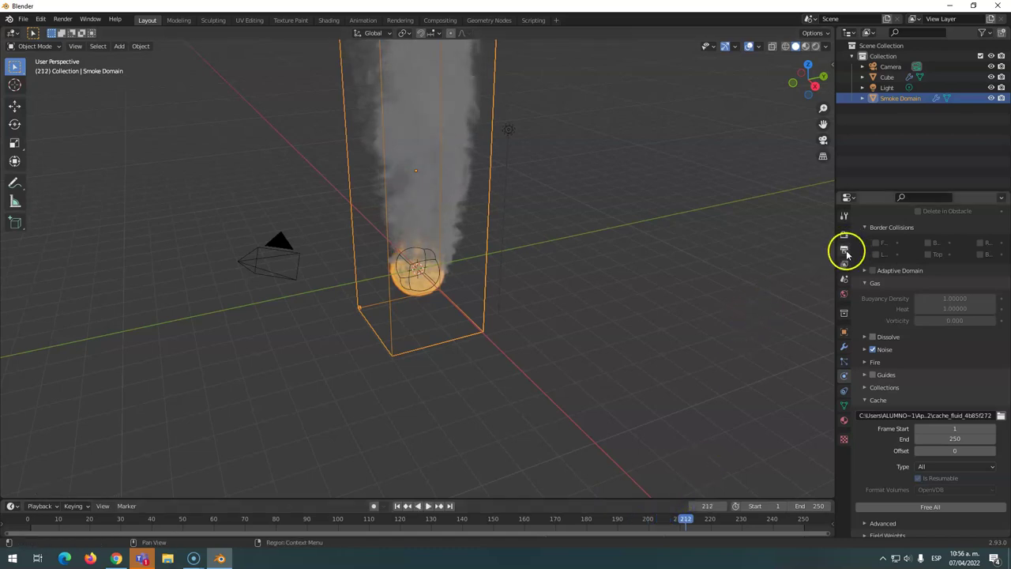
Change the scene's light to a Sun with a Strength of 3
click(509, 131)
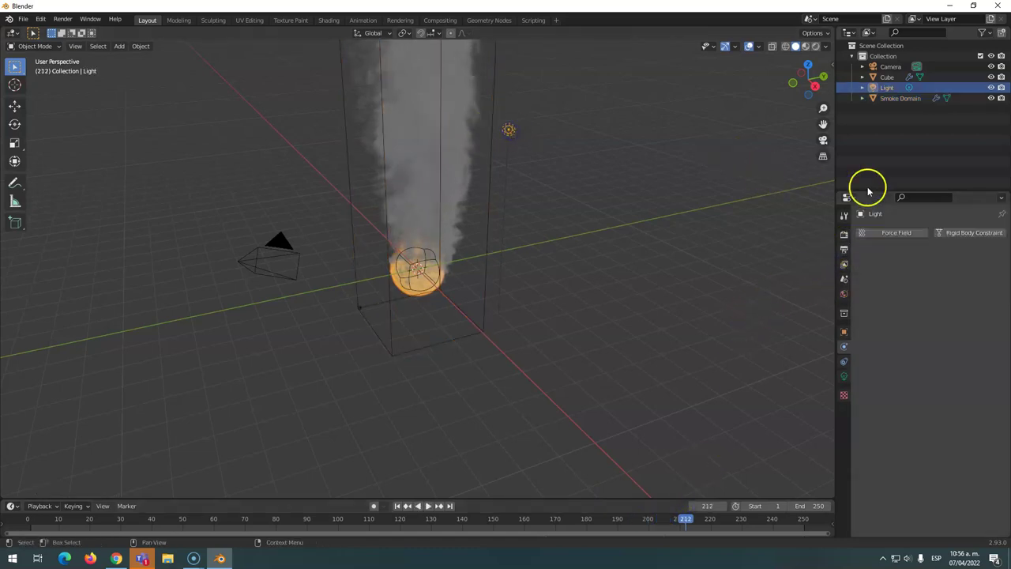
click(844, 377)
click(911, 276)
click(956, 303)
text(3)
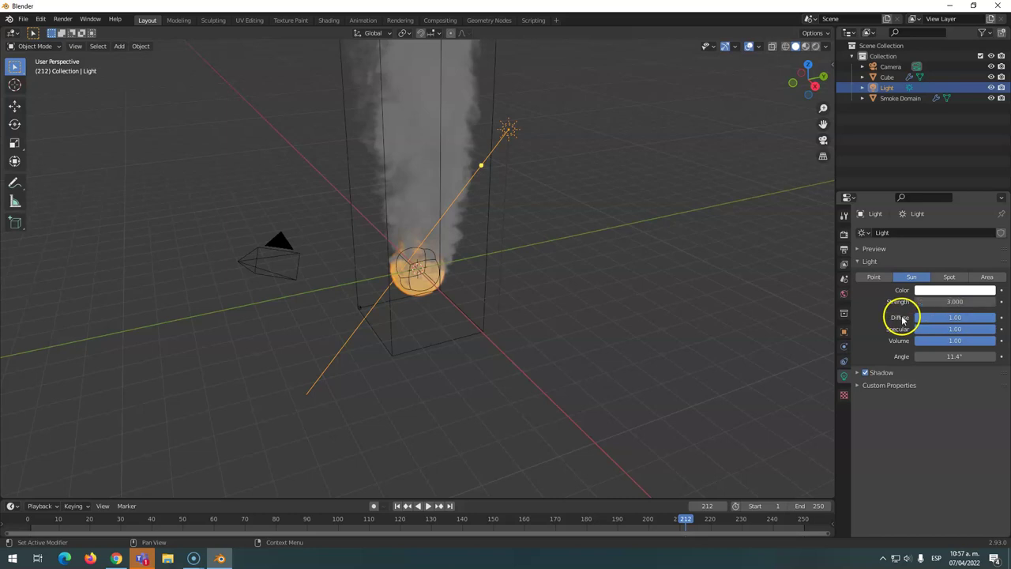
Switch the viewport to Rendered shading and preview the smoke at several points of the animation, ending at frame 60
click(814, 46)
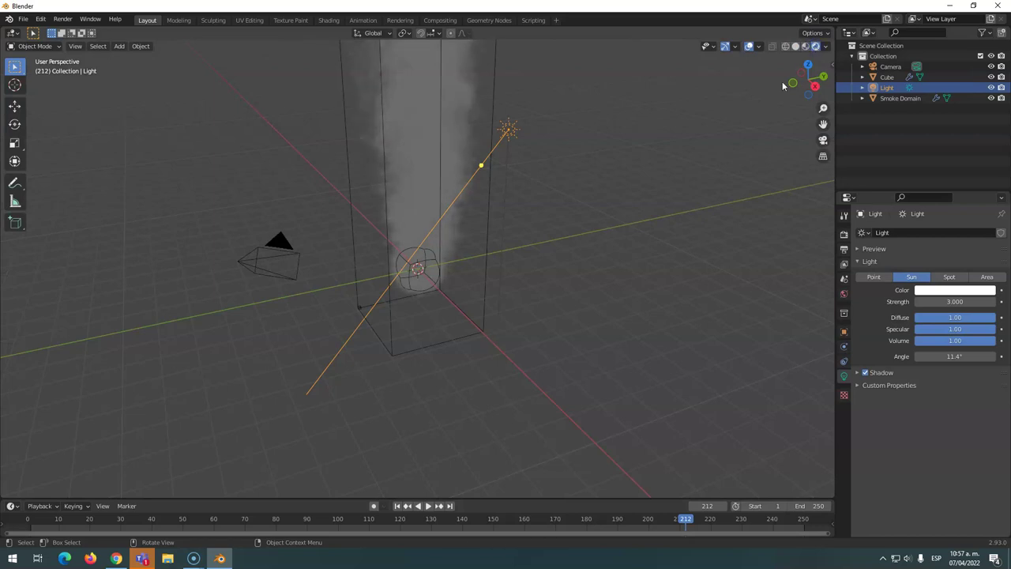
click(252, 523)
key(space)
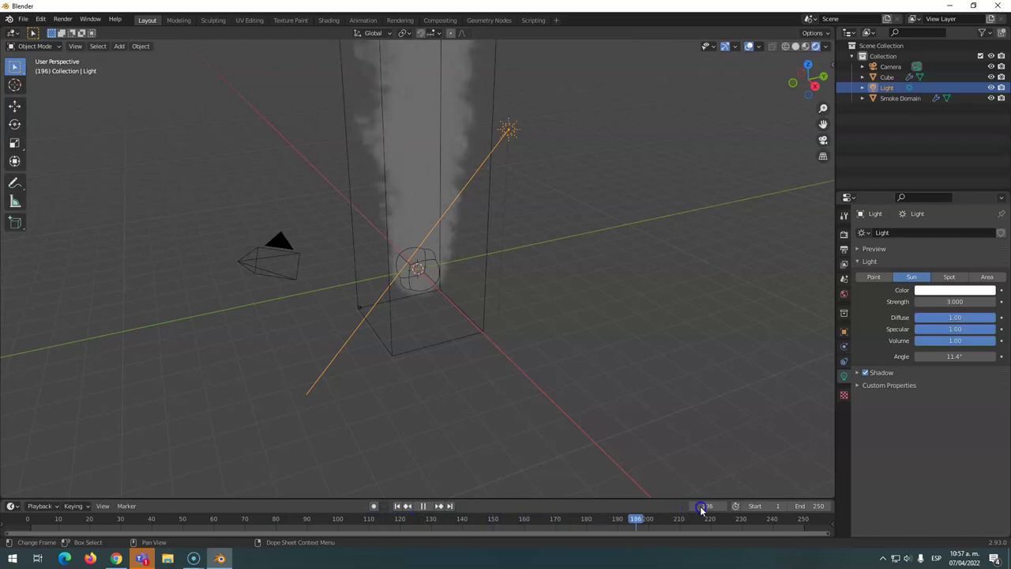
click(166, 518)
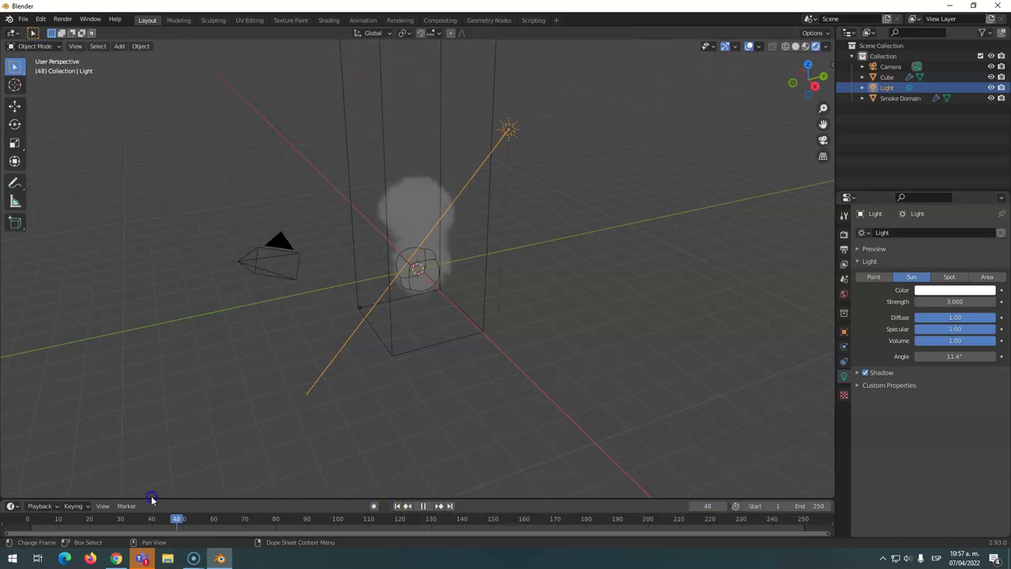
click(793, 519)
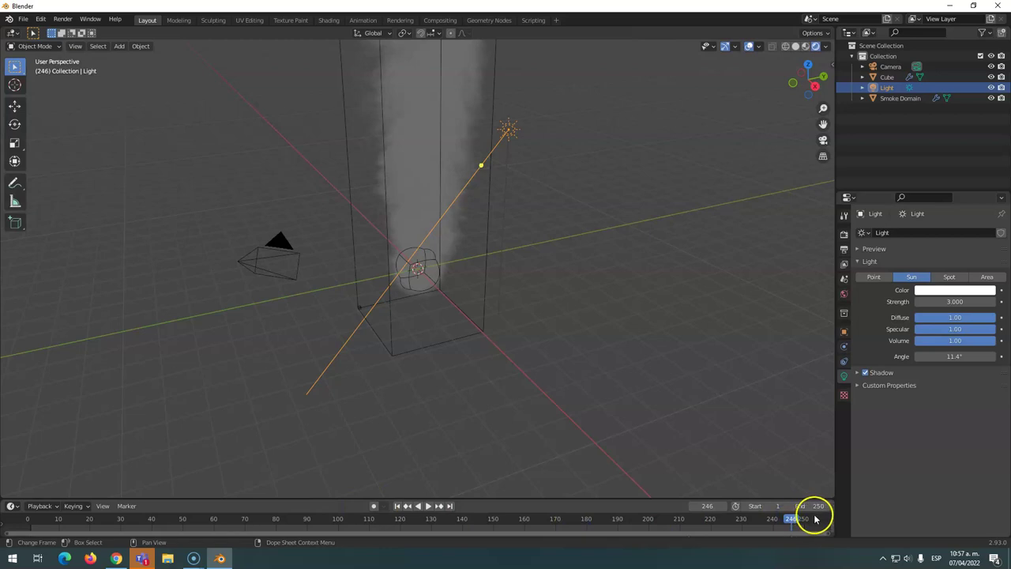
drag(786, 521, 213, 518)
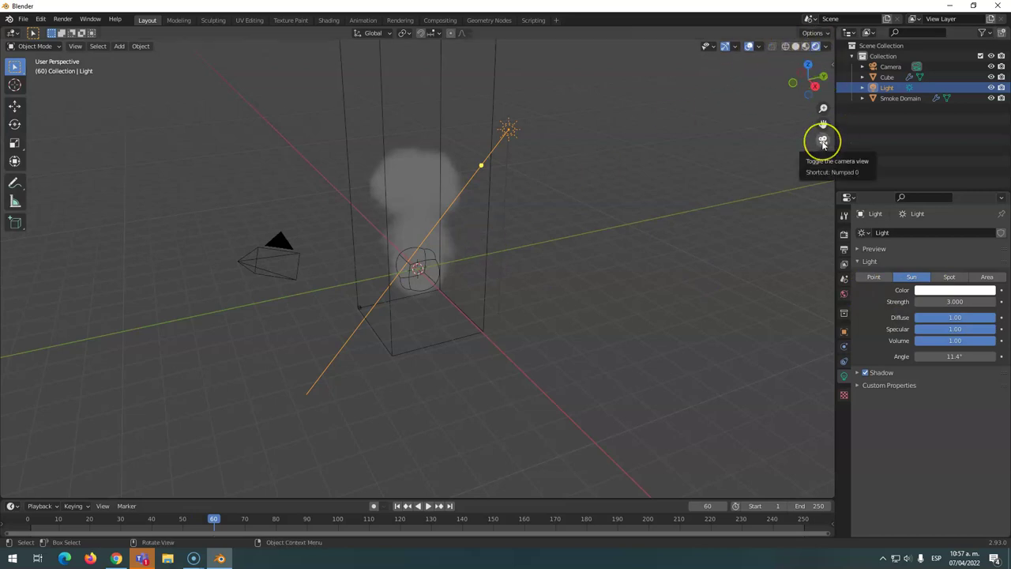
Set the Render Engine to Cycles and its Device to GPU Compute
click(844, 234)
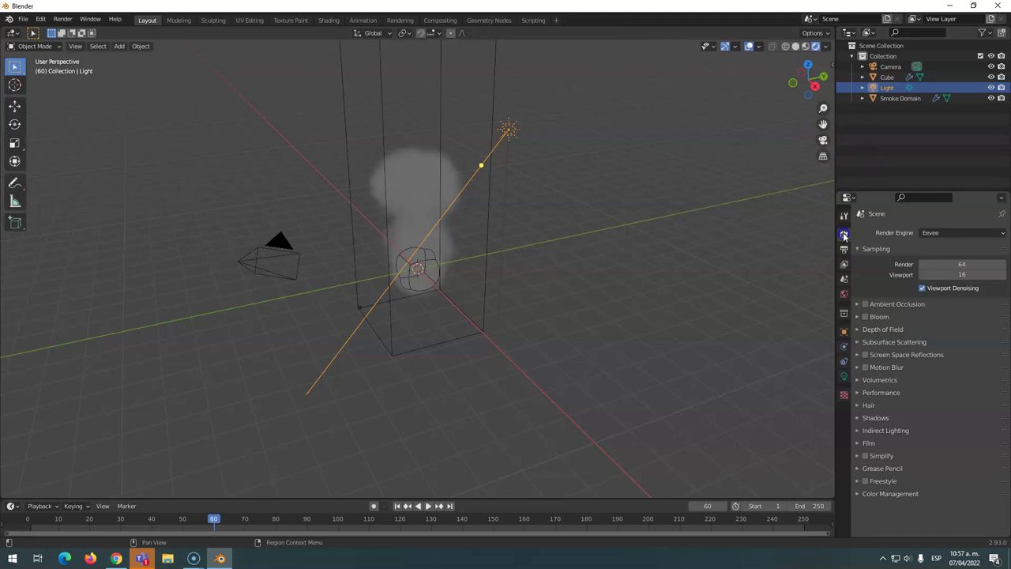
click(931, 233)
click(934, 262)
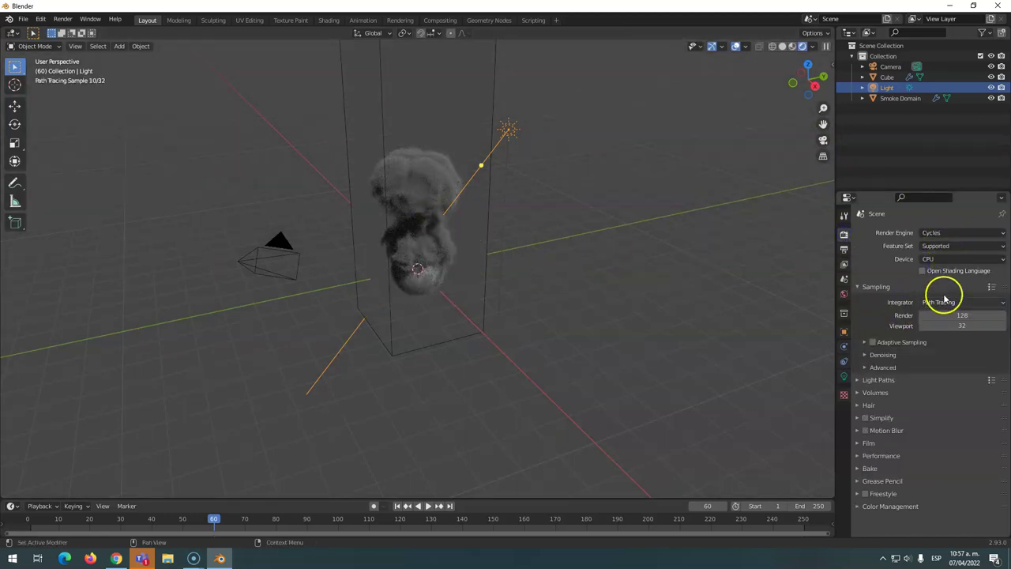
click(941, 261)
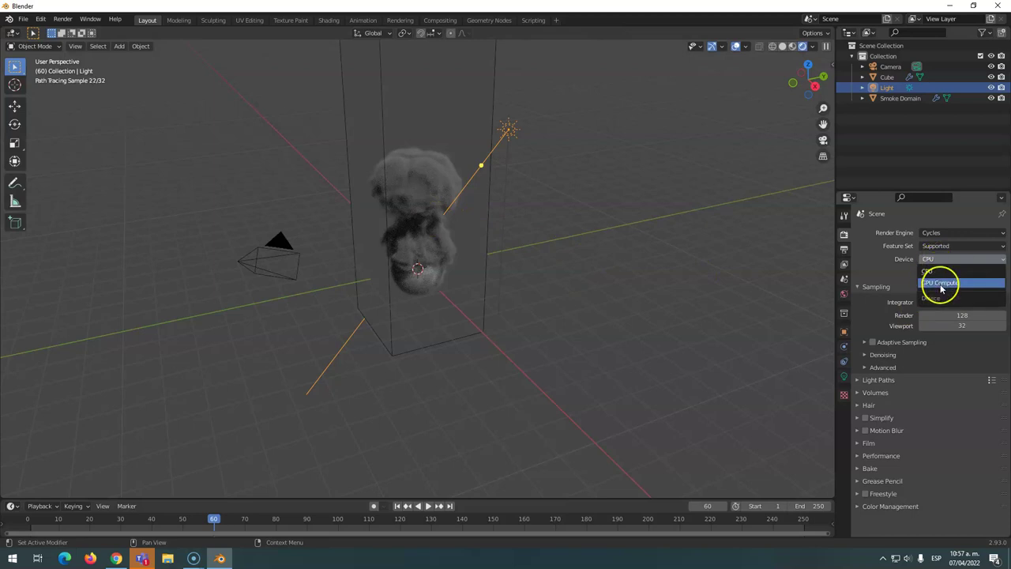
click(941, 286)
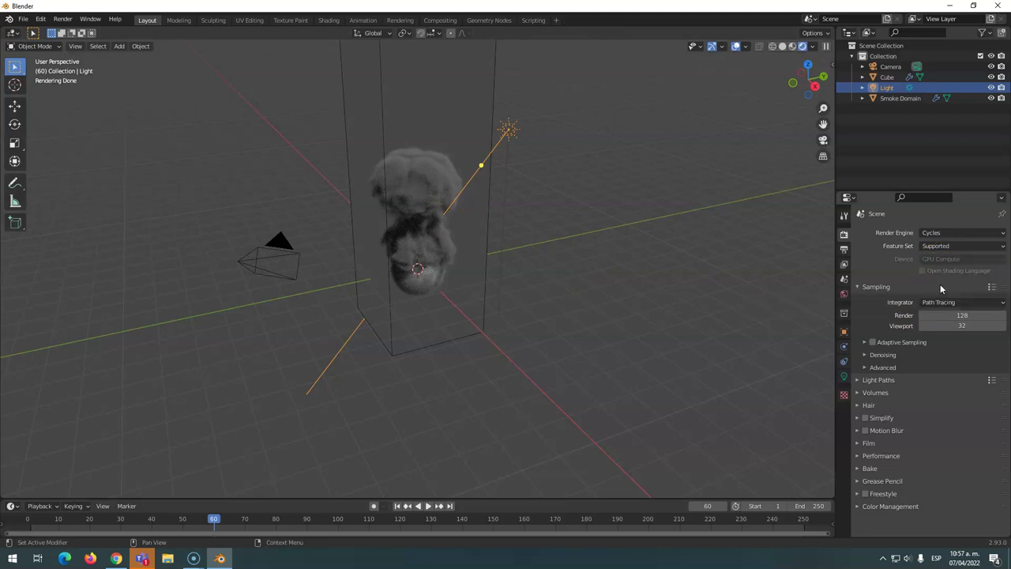
Play and scrub the animation to examine the Cycles-rendered smoke in early and late frames, ending at frame 75
drag(241, 518, 210, 519)
key(space)
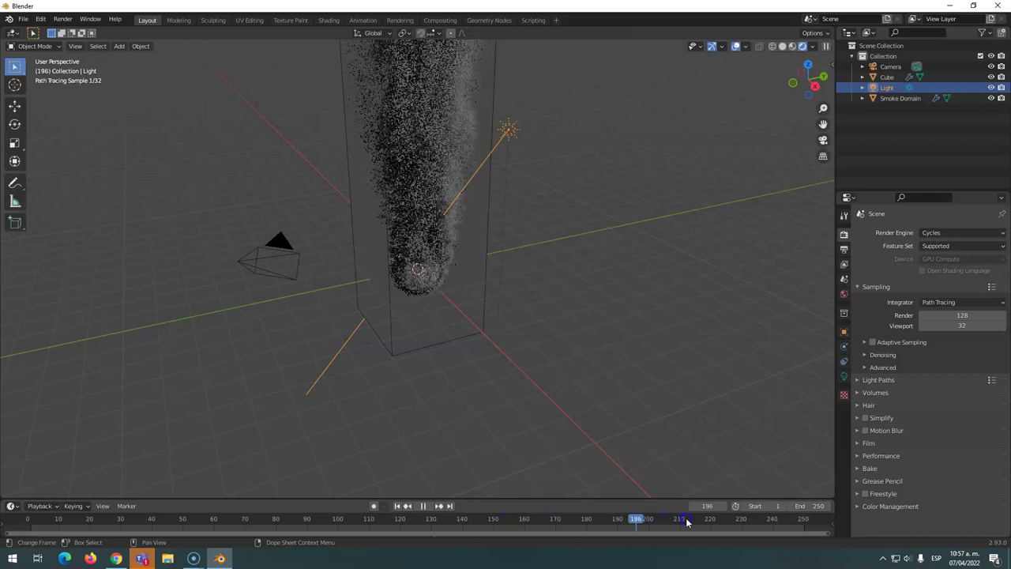
click(660, 519)
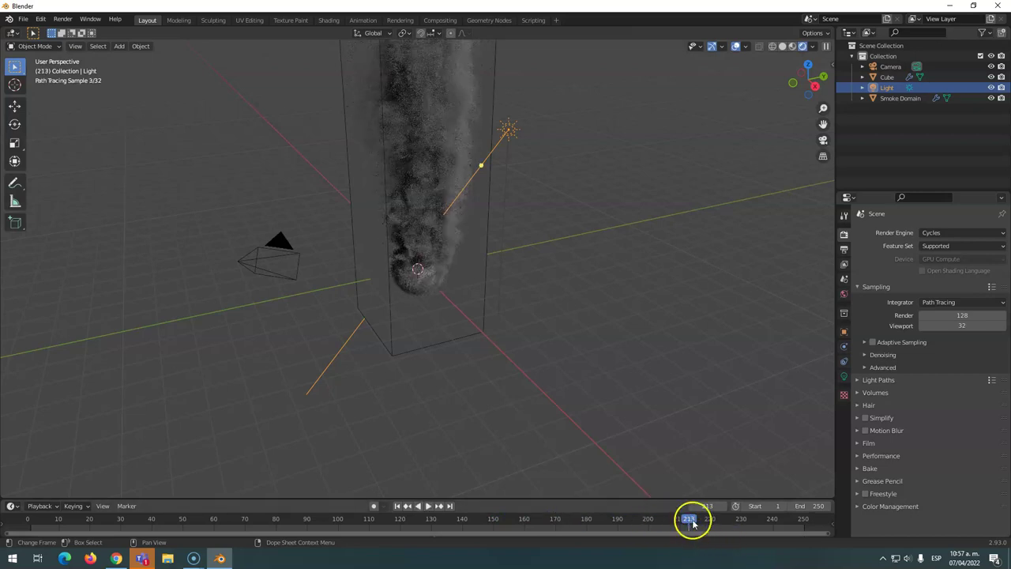
key(space)
click(174, 519)
drag(127, 523, 269, 514)
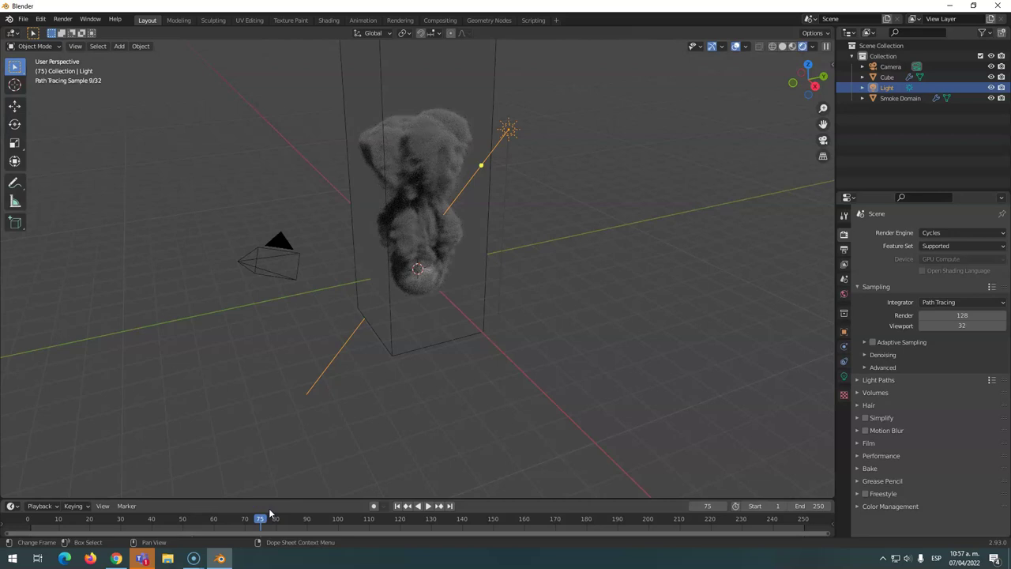